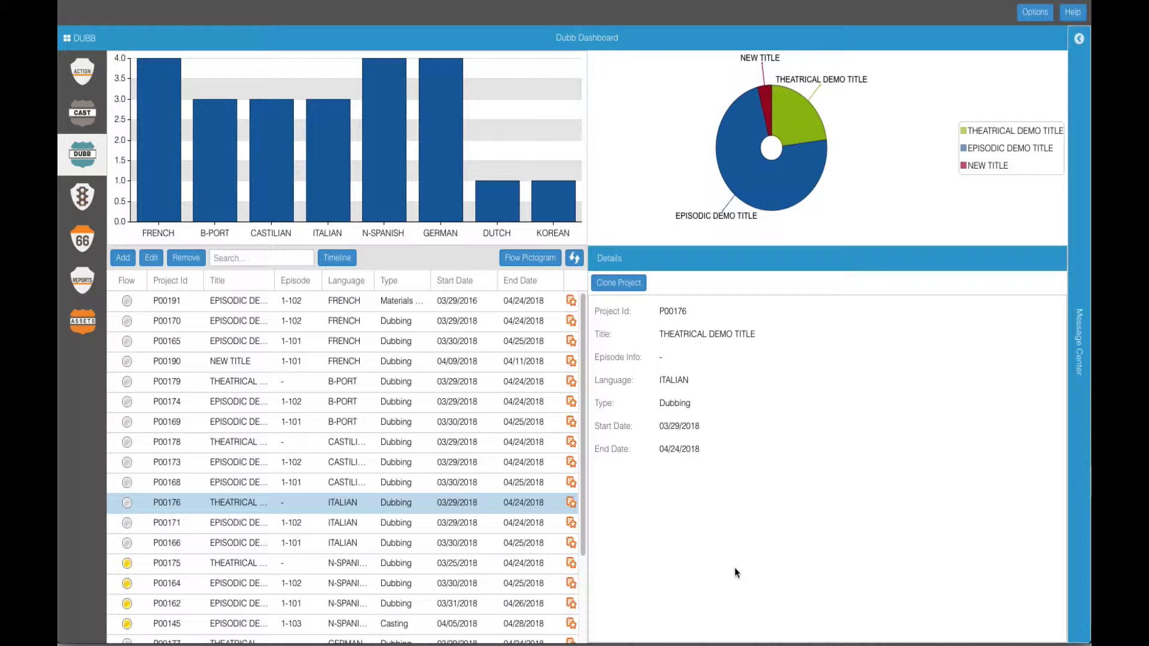
Step: Save a new Episodic title named NEW TITLE in Title metadata, then show the Season metadata list
{"action": "left_click", "coordinate": [84, 242]}
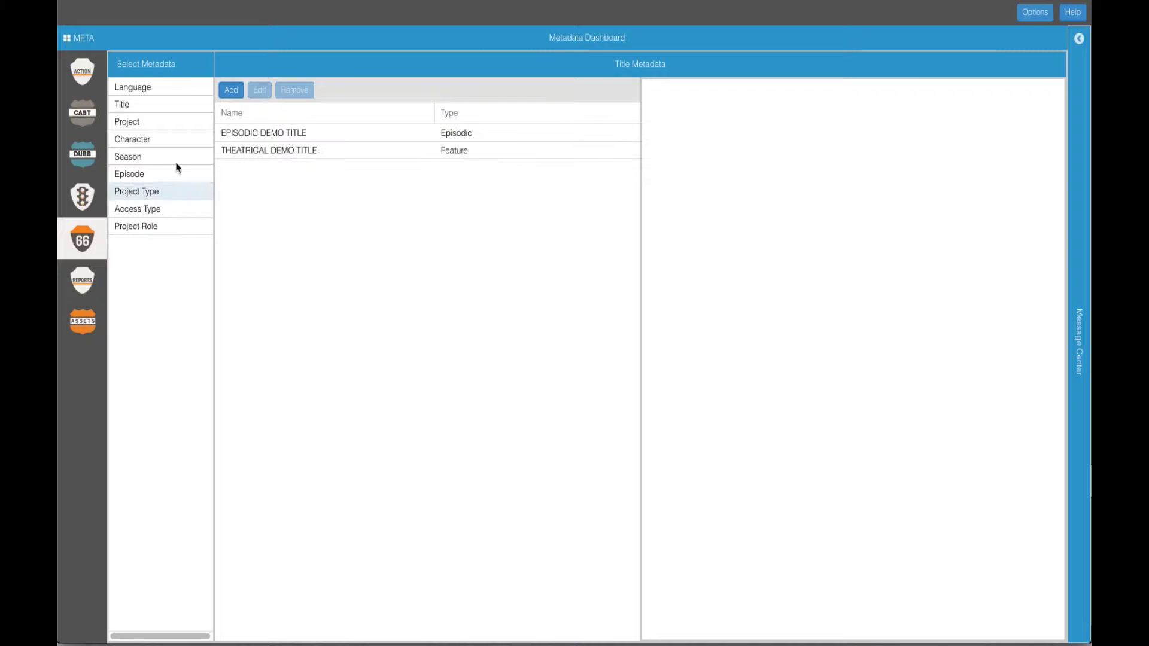
{"action": "left_click", "coordinate": [149, 106]}
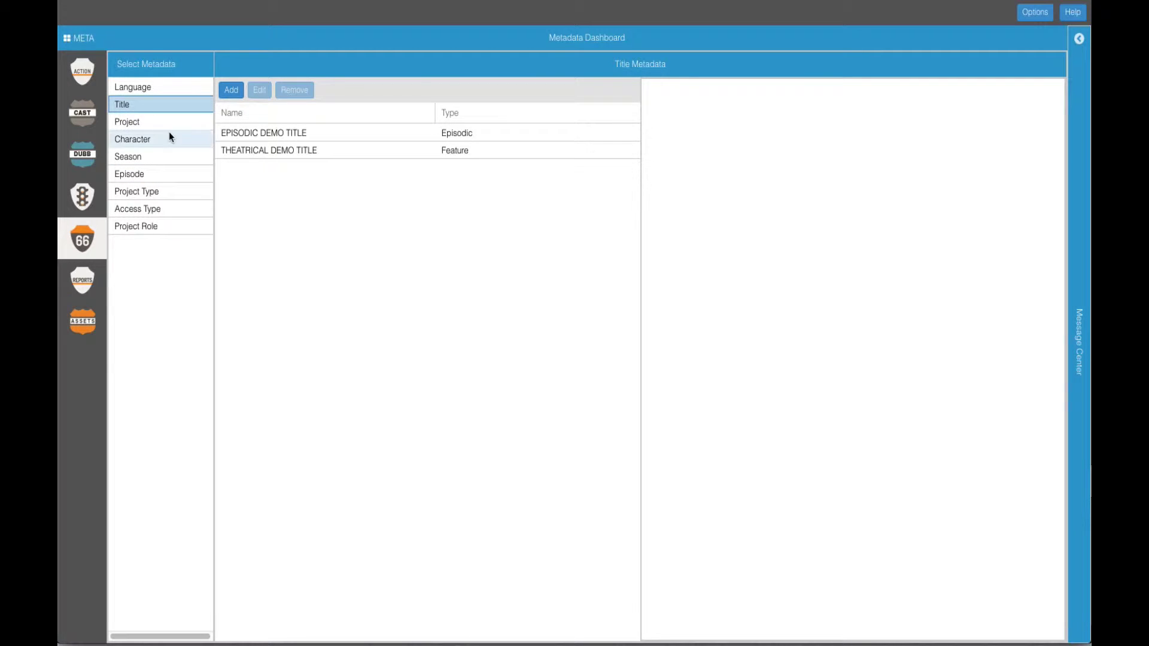
{"action": "left_click", "coordinate": [233, 91]}
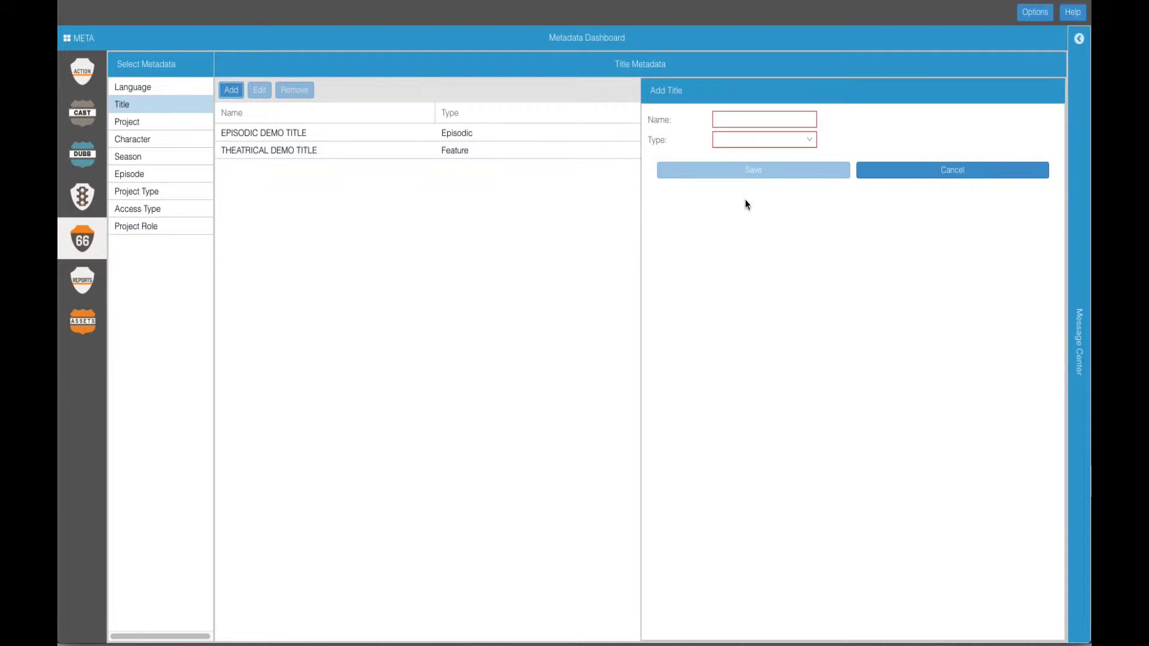
{"action": "left_click", "coordinate": [777, 121]}
{"action": "type", "text": "NEW TITLE"}
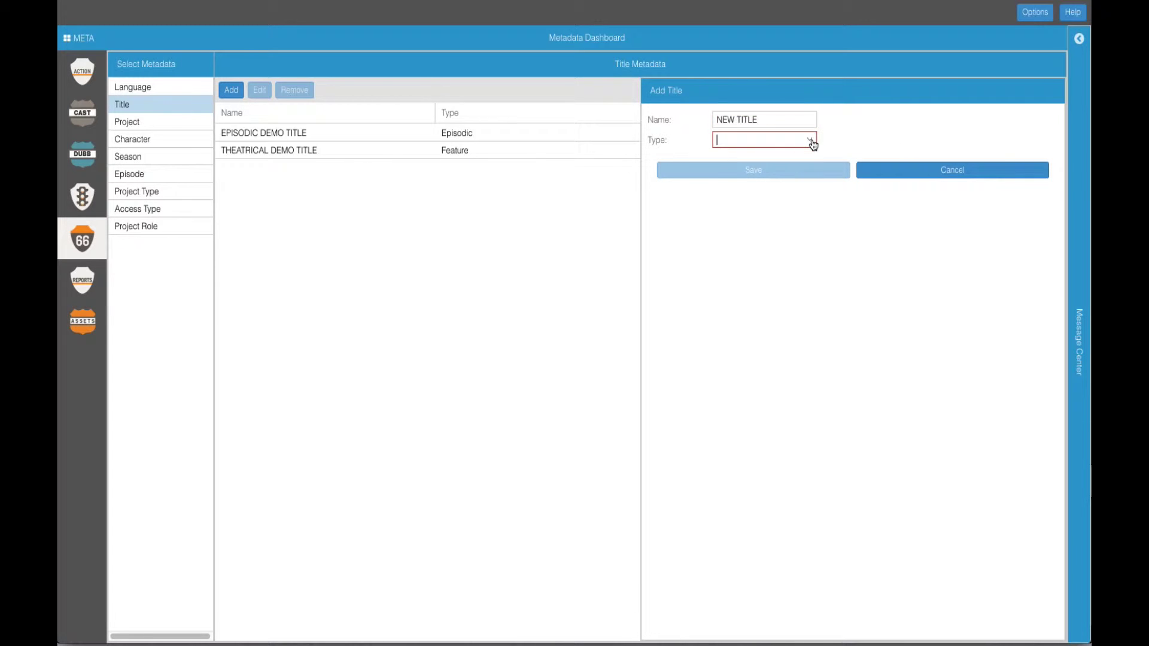
{"action": "left_click", "coordinate": [811, 142]}
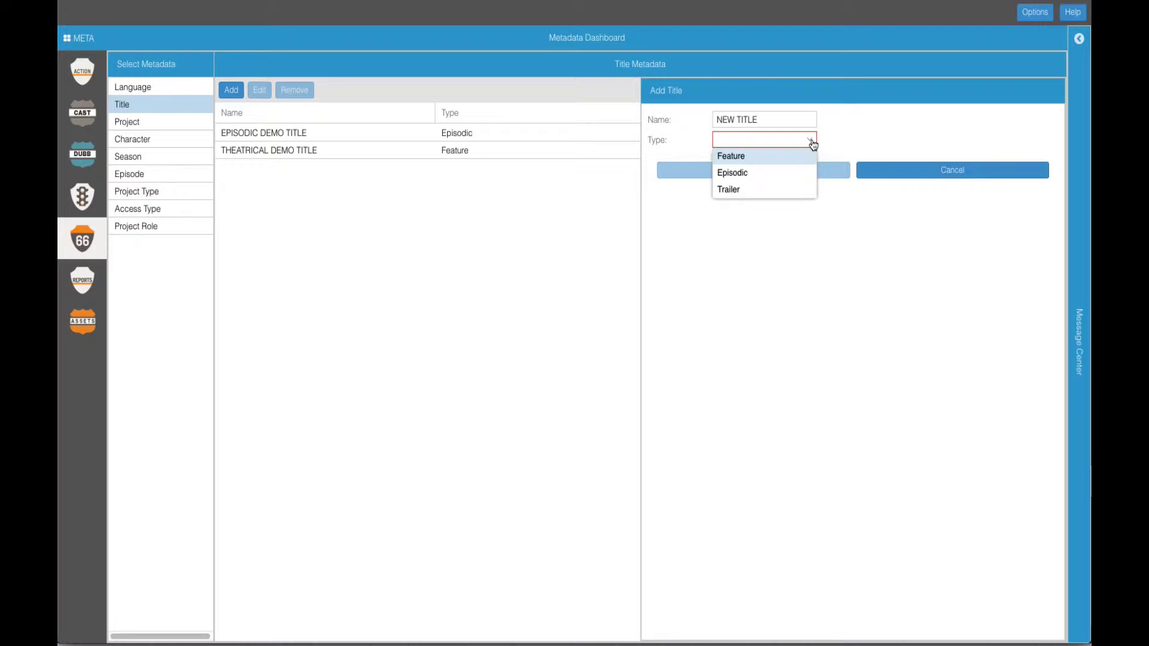
{"action": "left_click", "coordinate": [767, 174]}
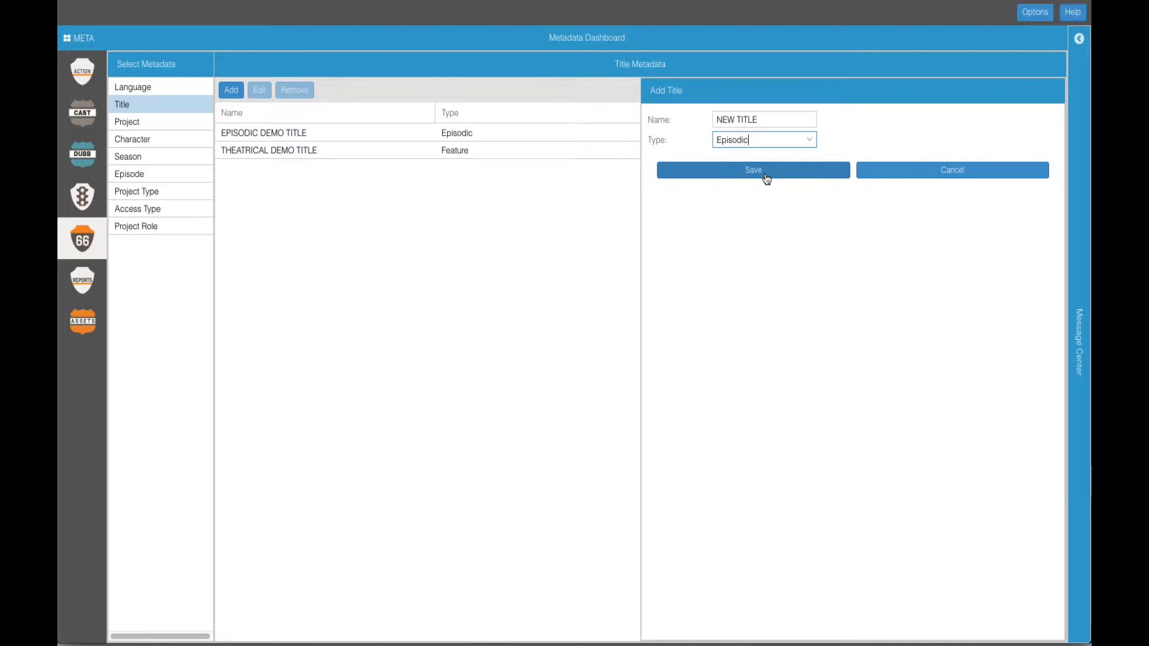
{"action": "left_click", "coordinate": [766, 175]}
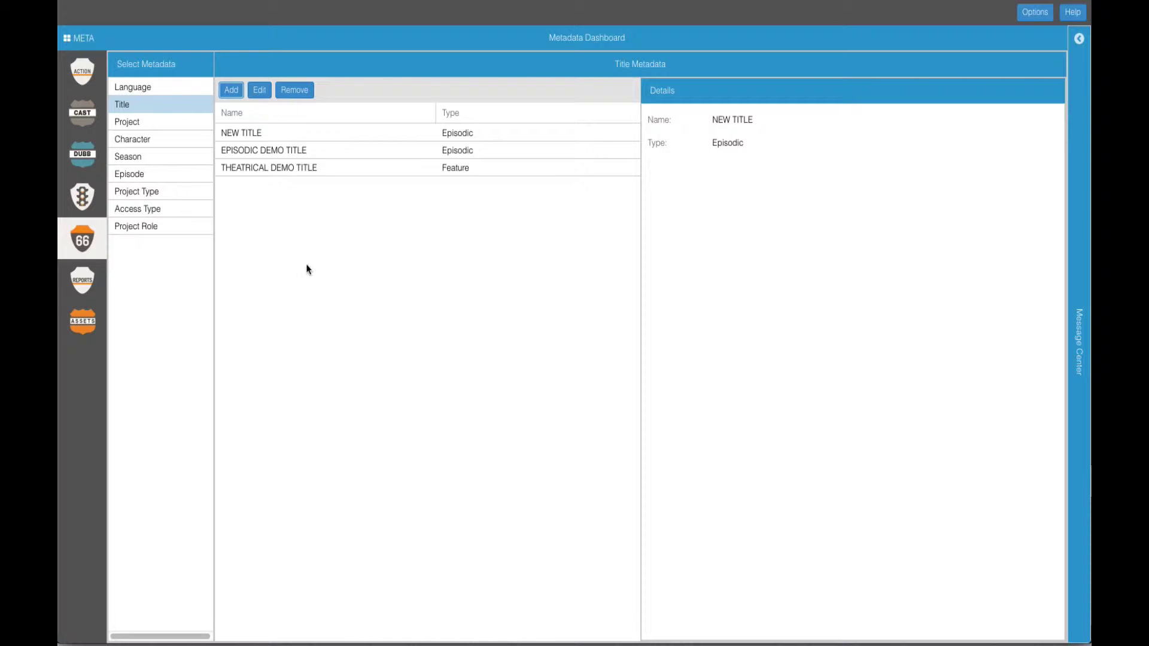
{"action": "left_click", "coordinate": [180, 155]}
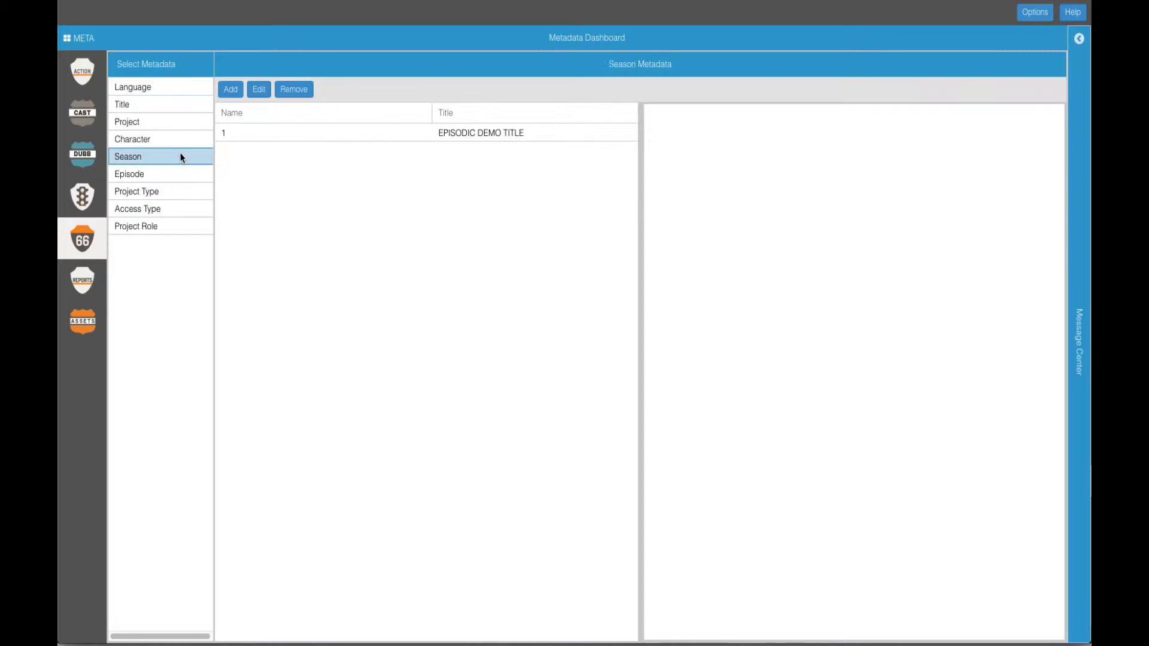
Step: Add season 1 under NEW TITLE in Season metadata and save it
{"action": "left_click", "coordinate": [231, 90]}
{"action": "left_click", "coordinate": [729, 145]}
{"action": "type", "text": "1"}
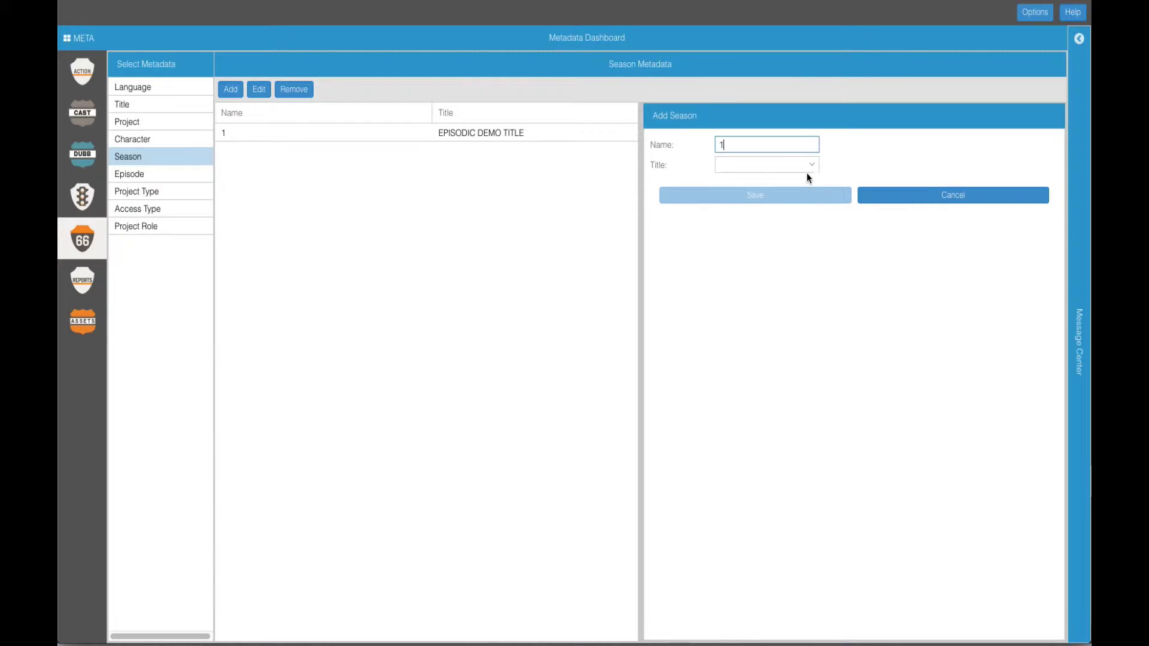
{"action": "left_click", "coordinate": [812, 165]}
{"action": "left_click", "coordinate": [793, 180]}
{"action": "left_click", "coordinate": [788, 200]}
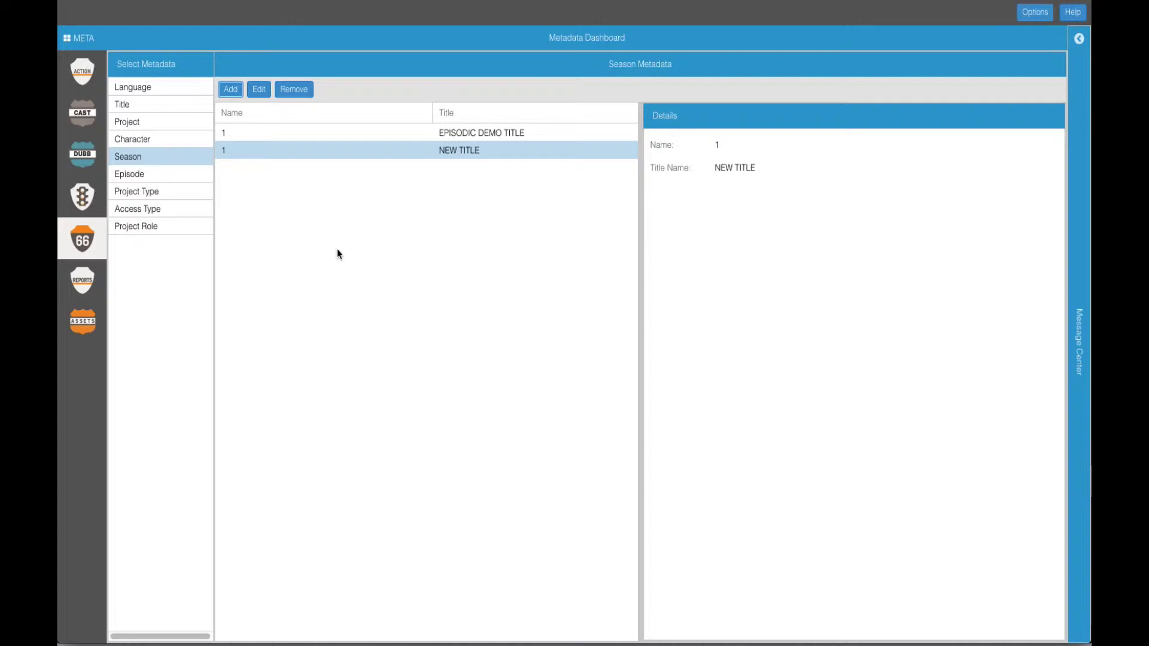
Step: Add episode 101 for NEW TITLE, season 1, in Episode metadata and save it
{"action": "left_click", "coordinate": [189, 174]}
{"action": "left_click", "coordinate": [234, 91]}
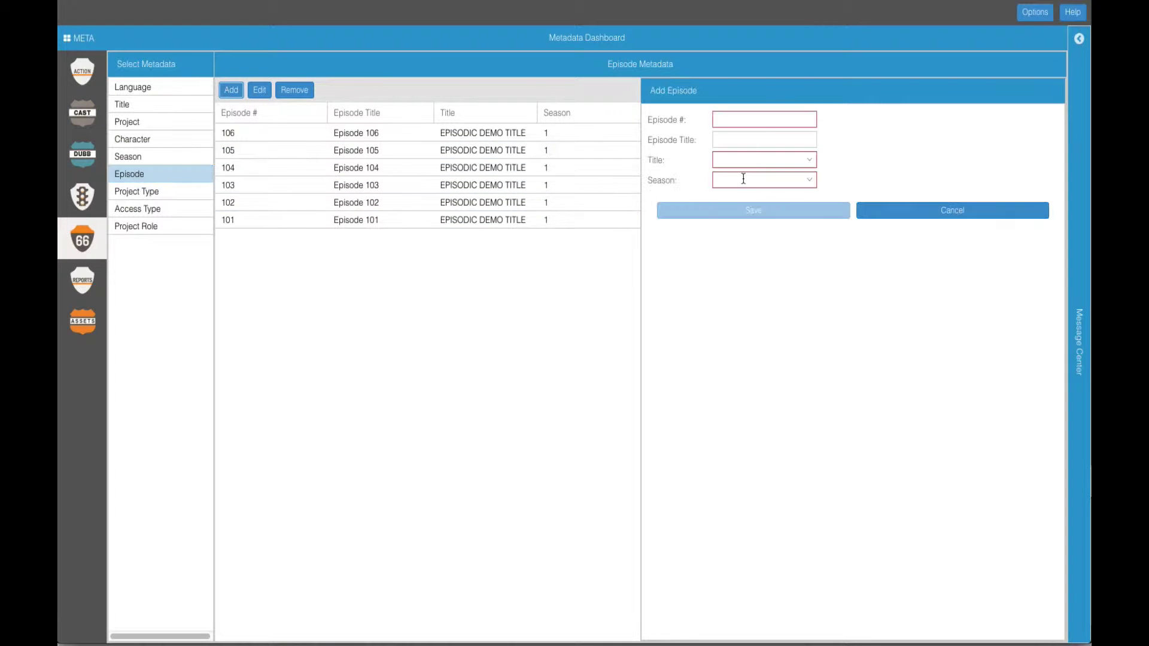
{"action": "left_click", "coordinate": [748, 119]}
{"action": "type", "text": "101"}
{"action": "left_click", "coordinate": [811, 161]}
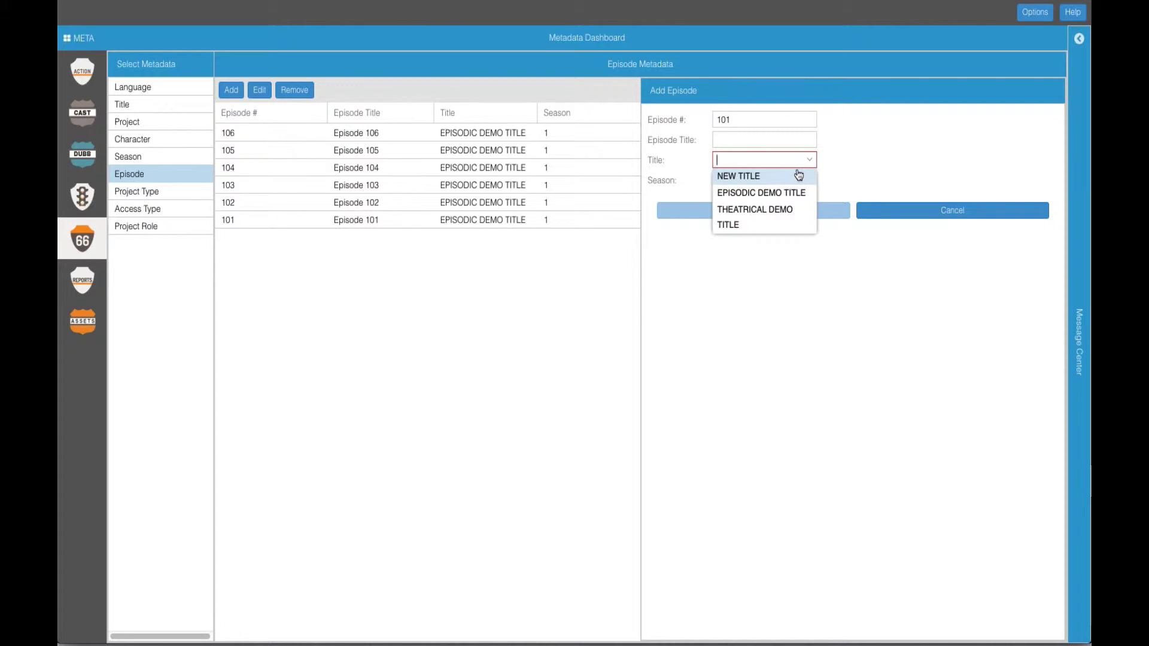
{"action": "left_click", "coordinate": [799, 176]}
{"action": "left_click", "coordinate": [805, 181]}
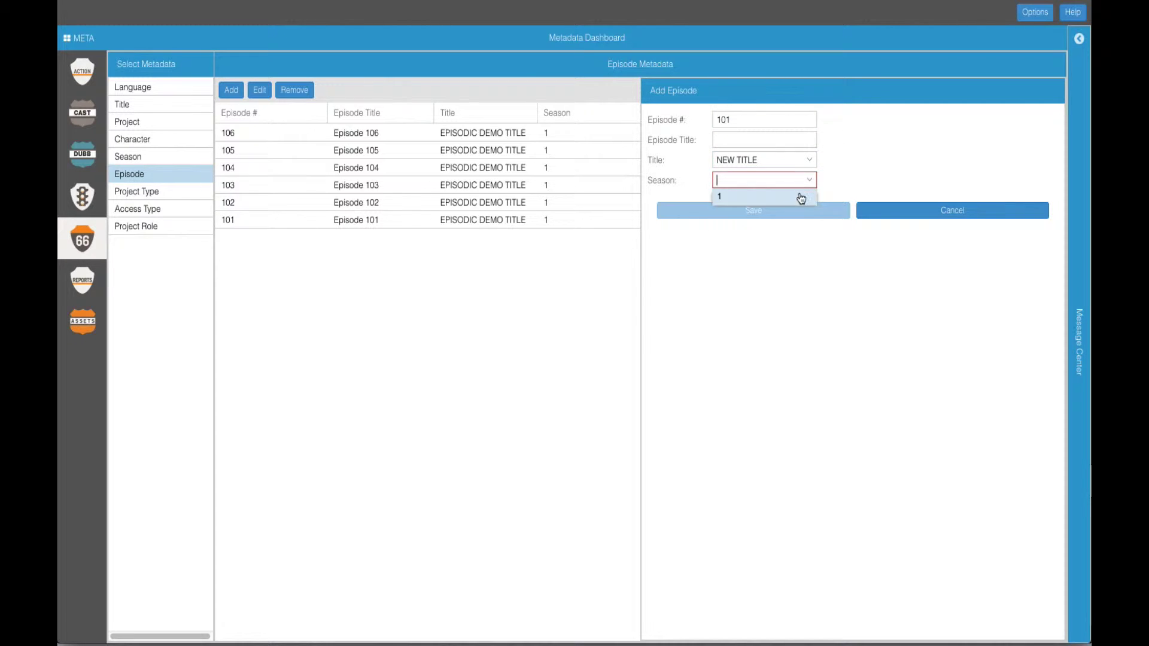
{"action": "left_click", "coordinate": [800, 197]}
{"action": "left_click", "coordinate": [789, 211]}
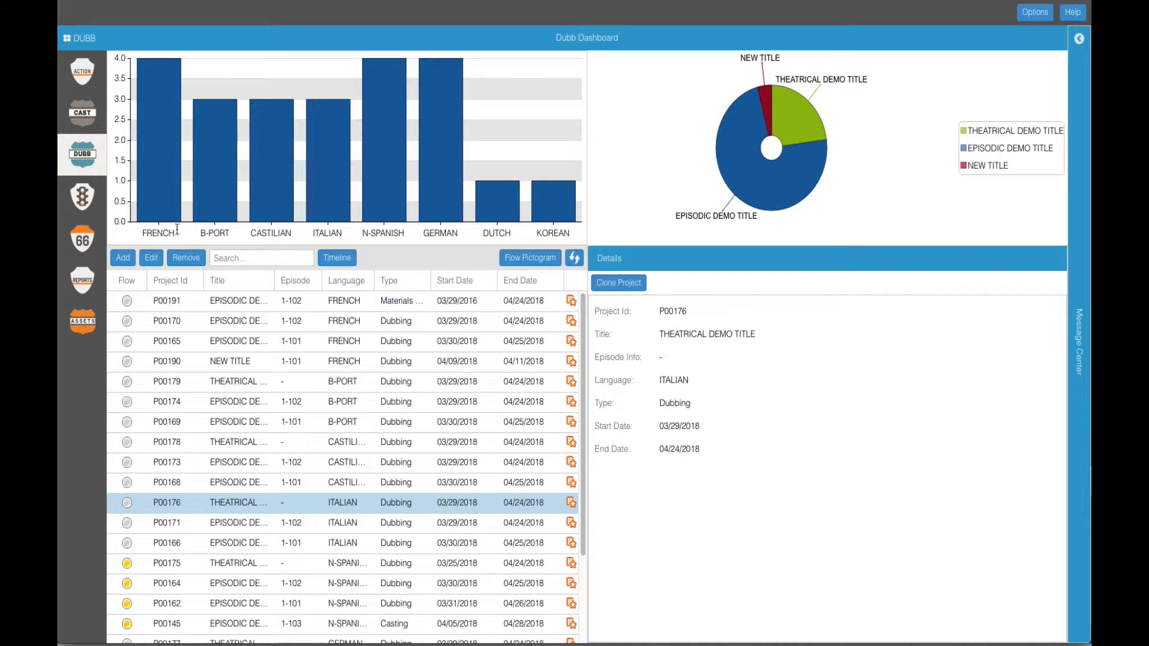
Step: In the Admin dashboard, save a new user with first name, last name, e-mail address and Member role
{"action": "left_click", "coordinate": [82, 196]}
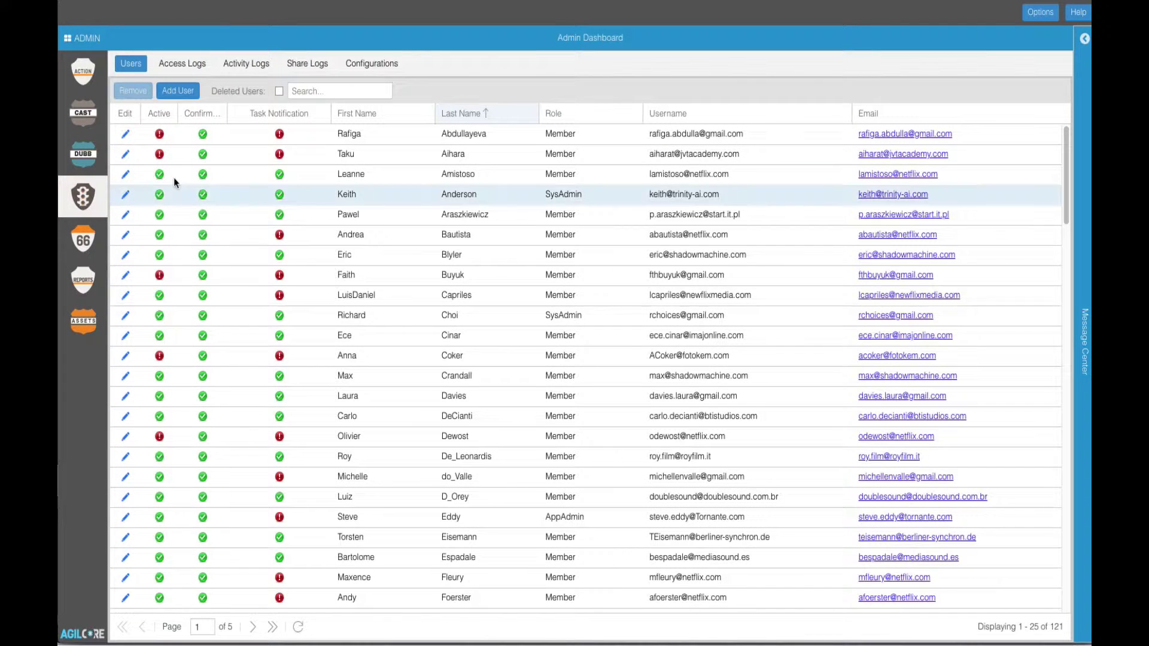
{"action": "left_click", "coordinate": [193, 90]}
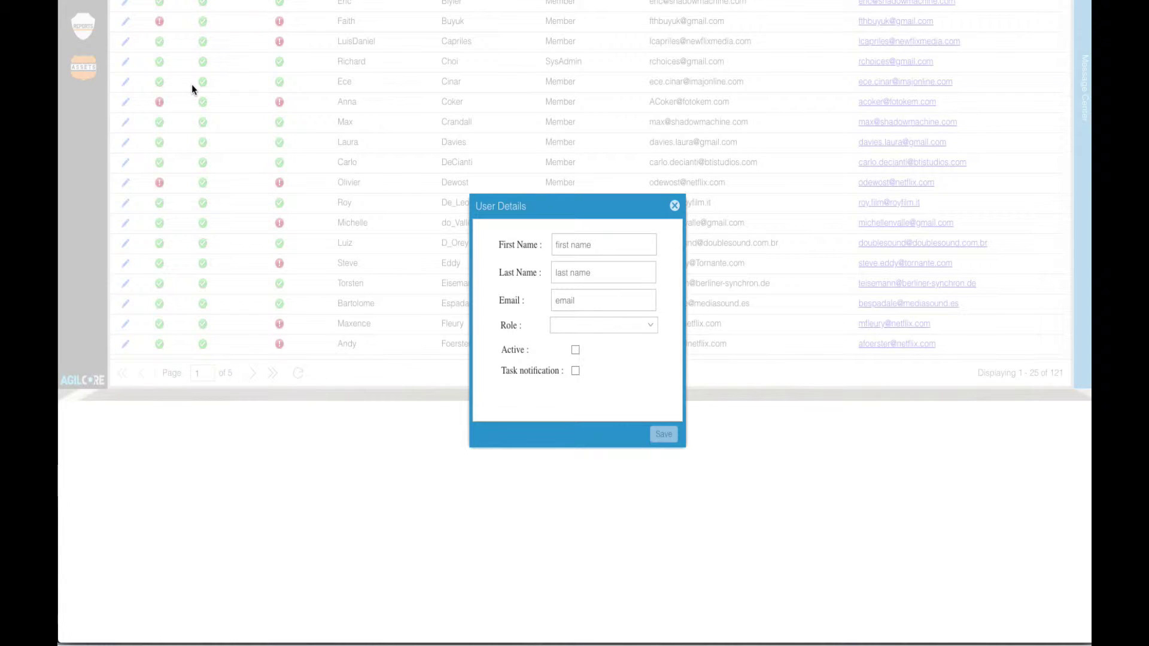
{"action": "left_click", "coordinate": [573, 245]}
{"action": "type", "text": "New"}
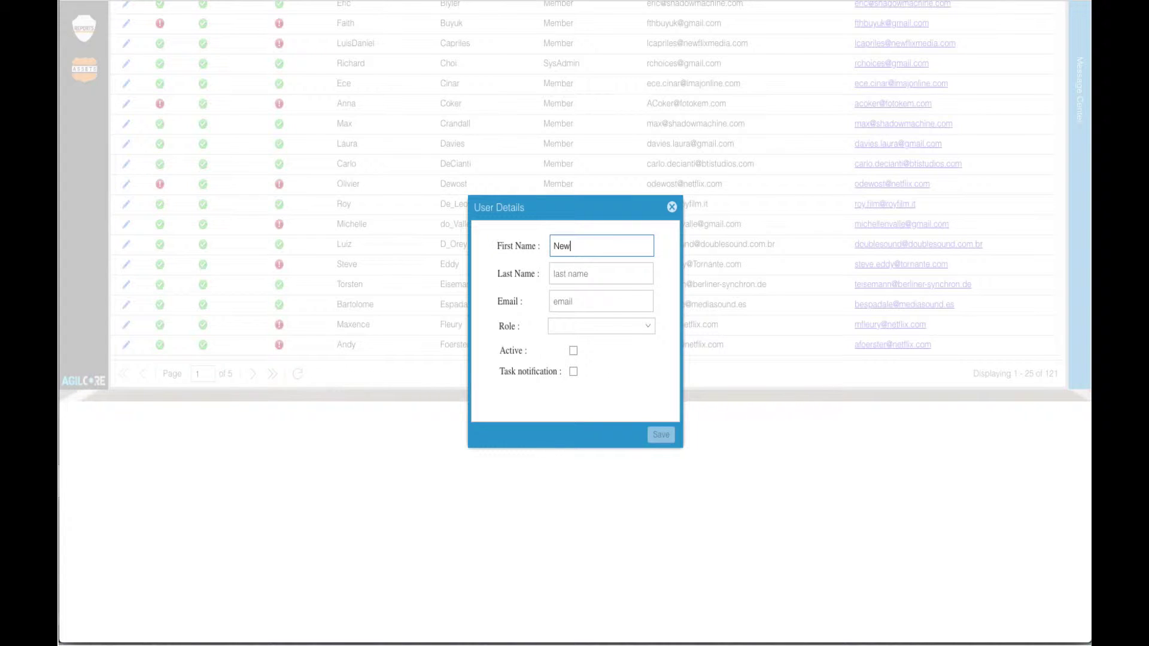
{"action": "key", "text": "Tab"}
{"action": "type", "text": "User"}
{"action": "key", "text": "Tab"}
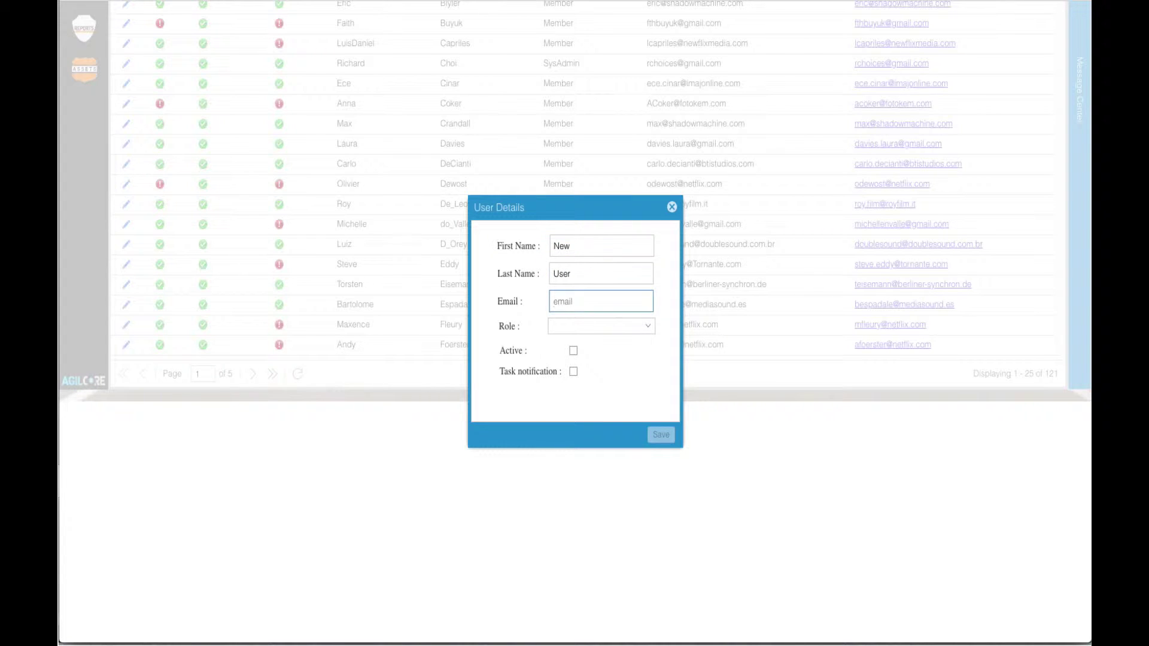
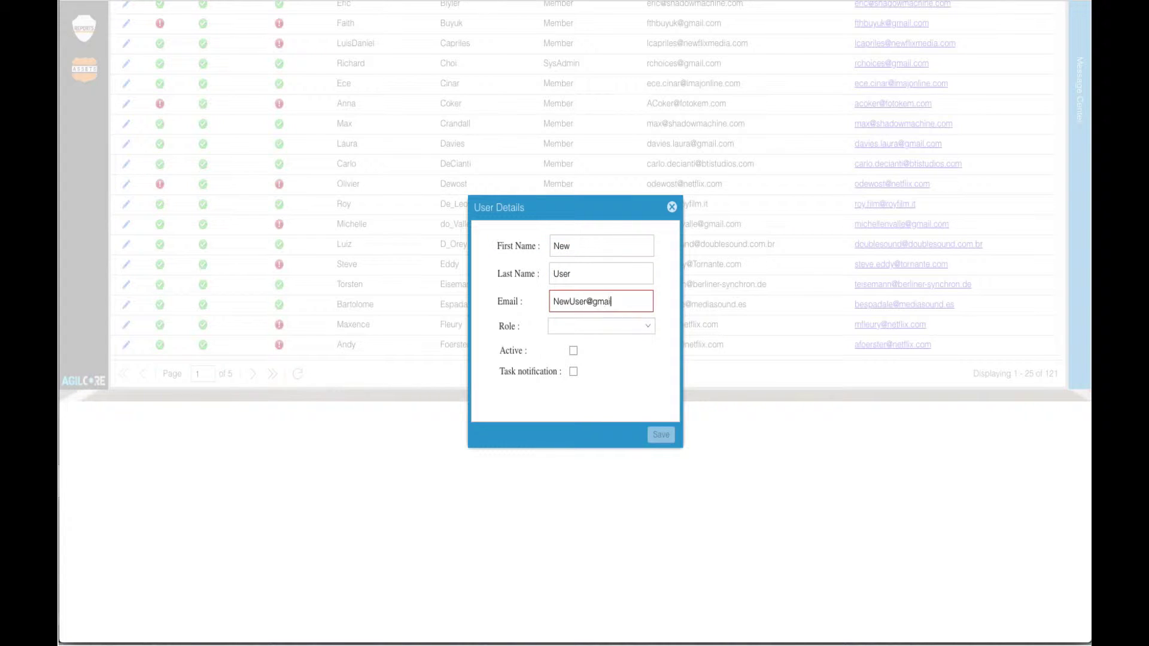
{"action": "left_click", "coordinate": [652, 332]}
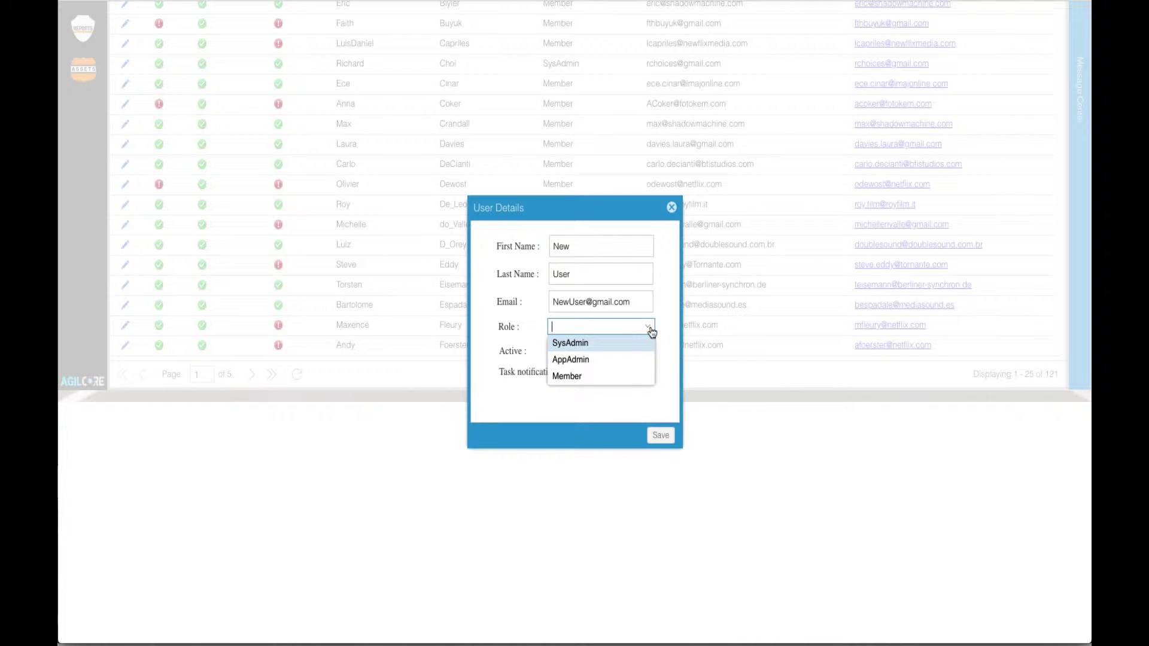
{"action": "left_click", "coordinate": [630, 378]}
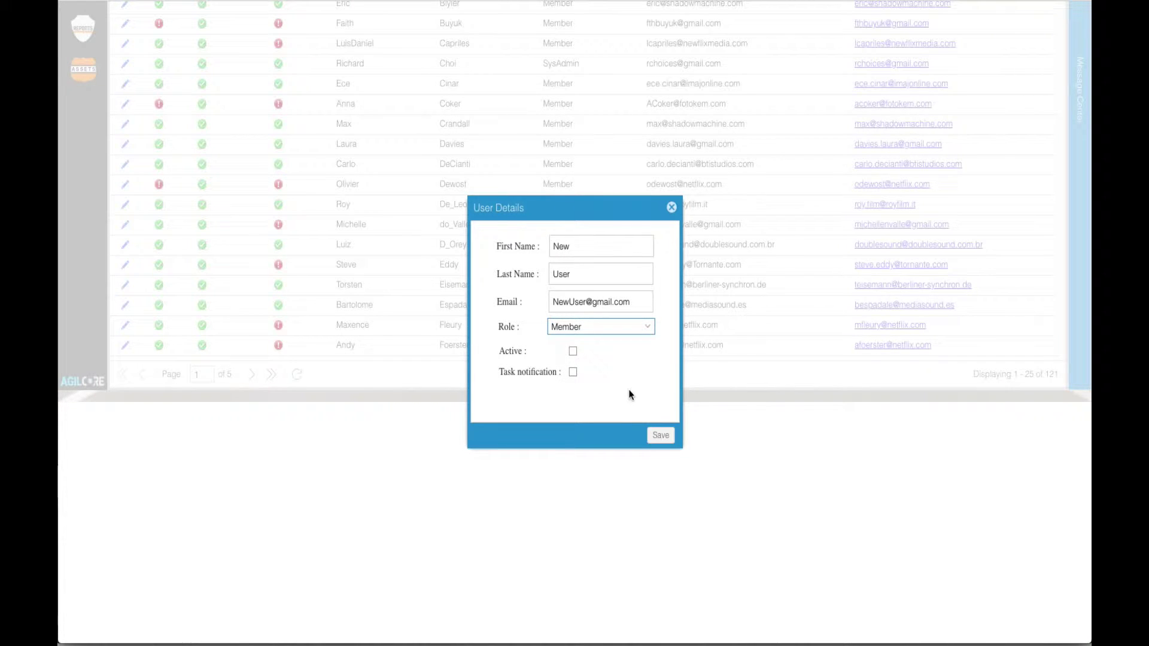
{"action": "left_click", "coordinate": [660, 440]}
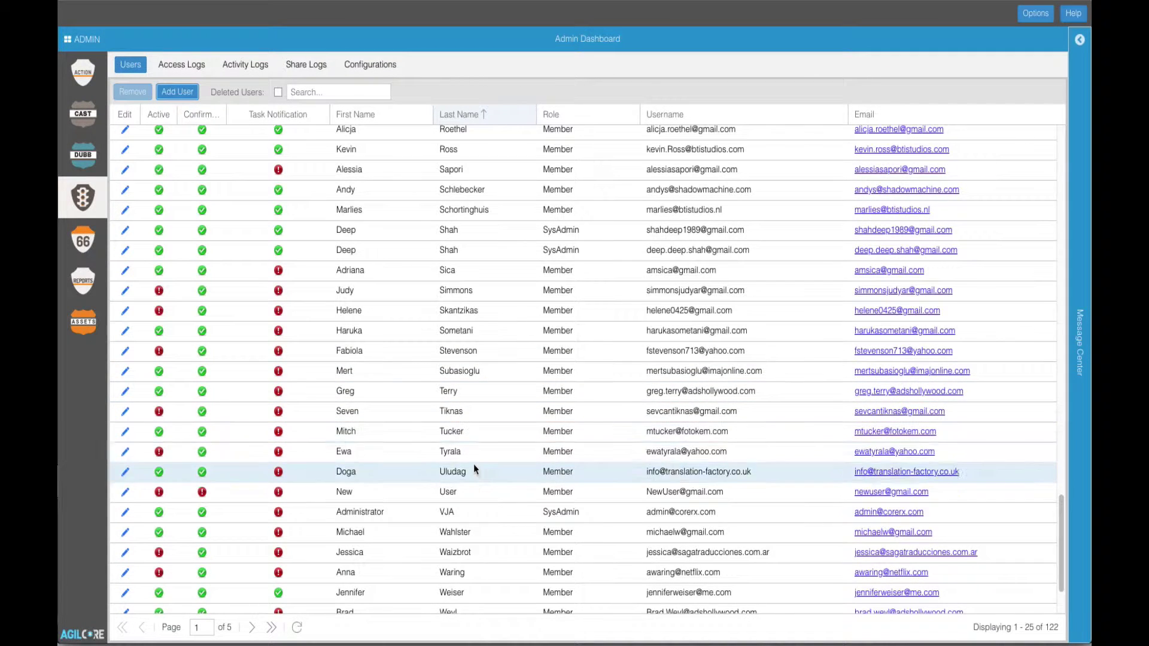
Step: Scroll the Users grid to the new member's row, select it, and return to the Dubb Dashboard
{"action": "scroll", "coordinate": [473, 465], "scroll_direction": "down", "scroll_amount": 3}
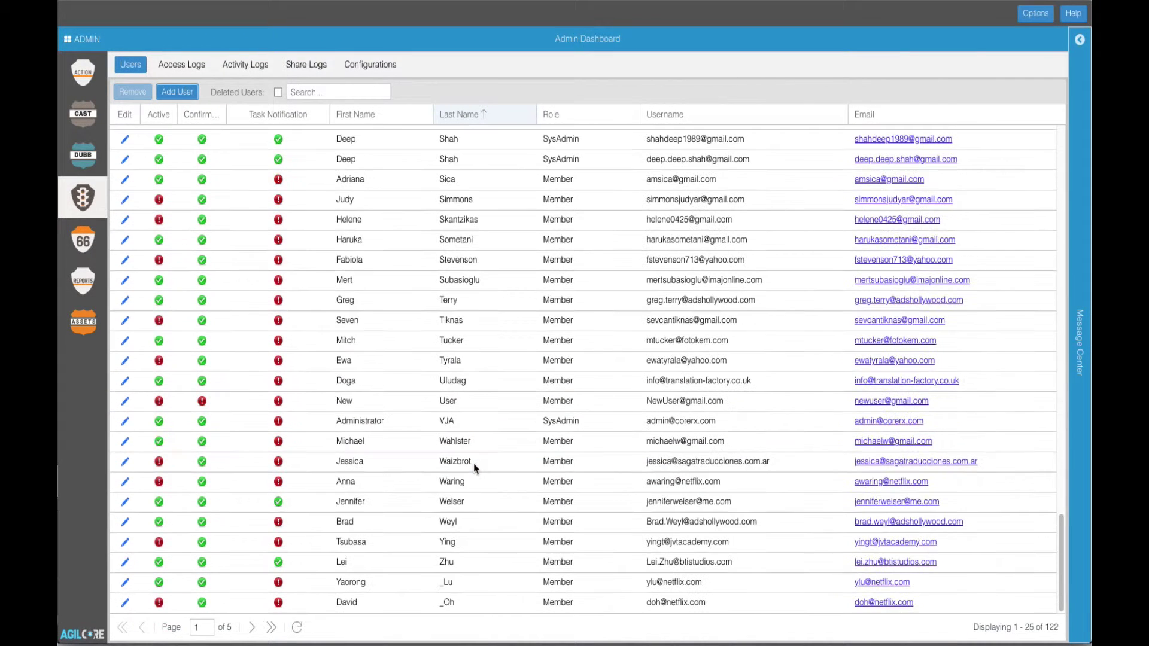
{"action": "left_click", "coordinate": [473, 398]}
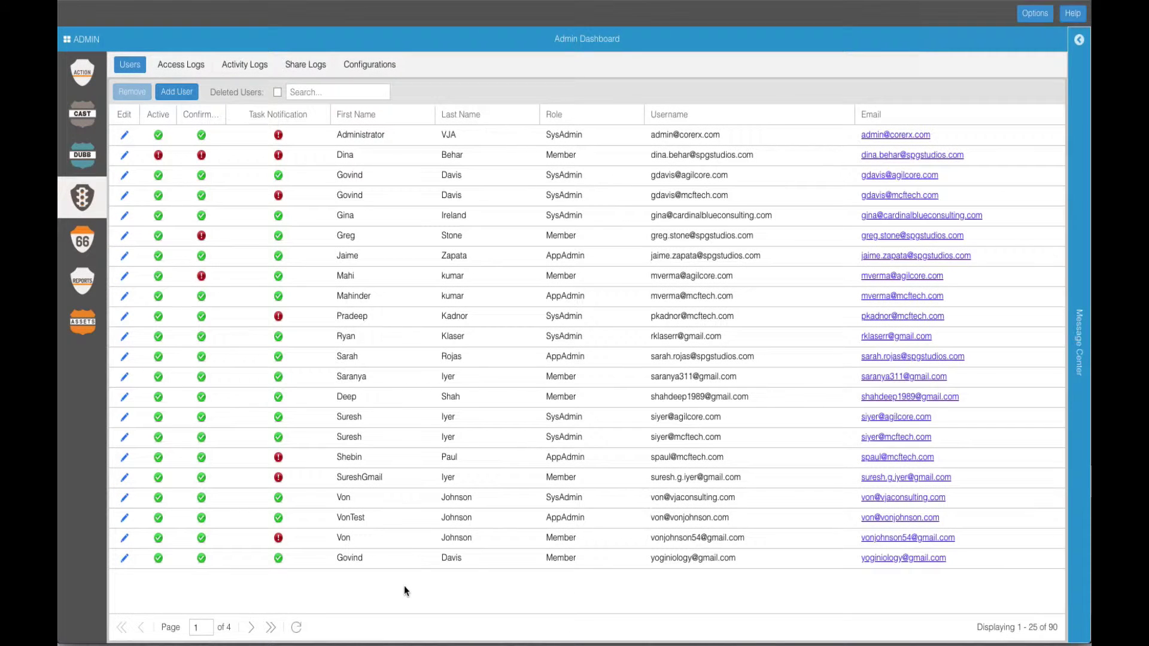
{"action": "left_click", "coordinate": [78, 165]}
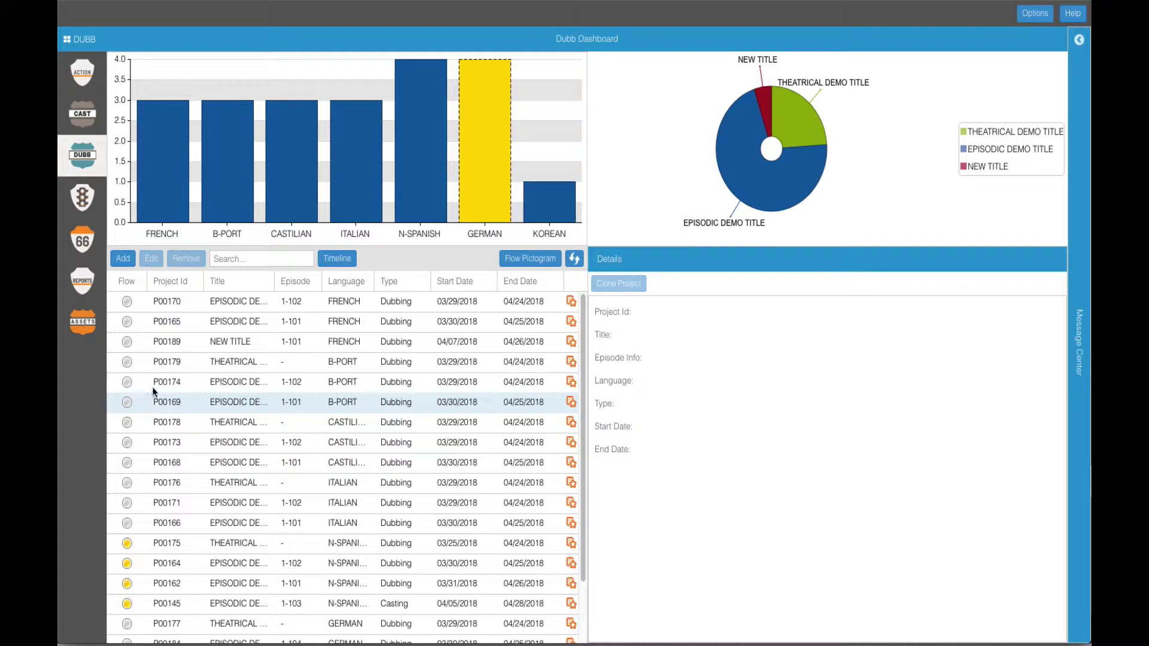
Step: Start a new project for NEW TITLE episode S1 - E101, language FRENCH, type Dubbing
{"action": "left_click", "coordinate": [123, 260]}
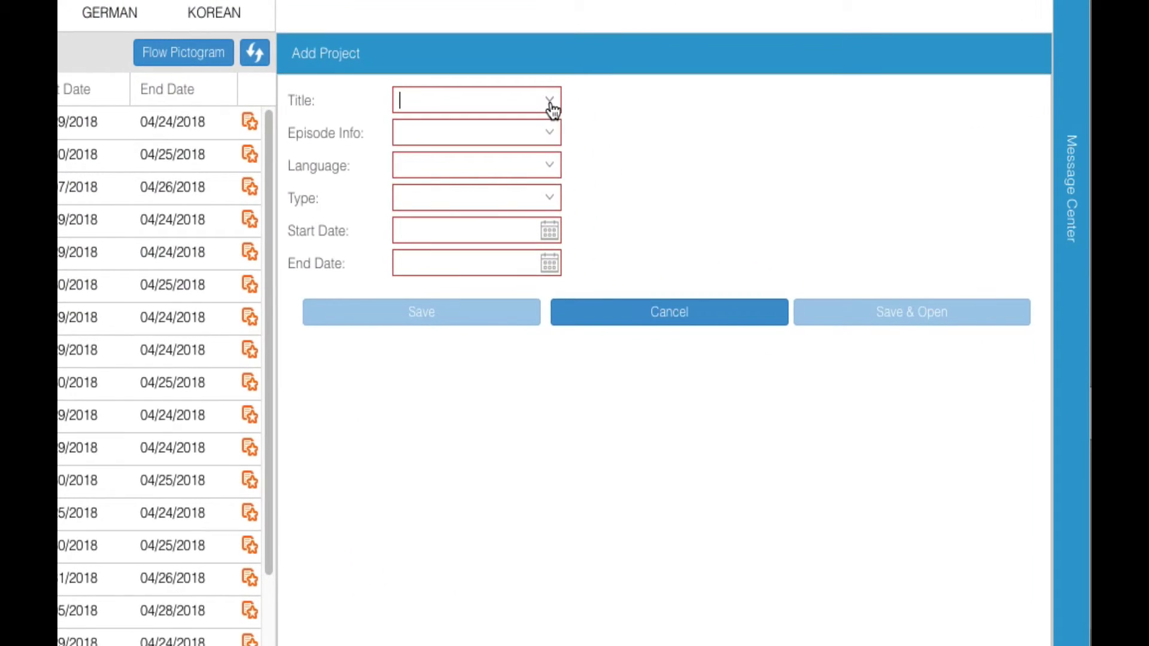
{"action": "left_click", "coordinate": [757, 289]}
{"action": "left_click", "coordinate": [527, 126]}
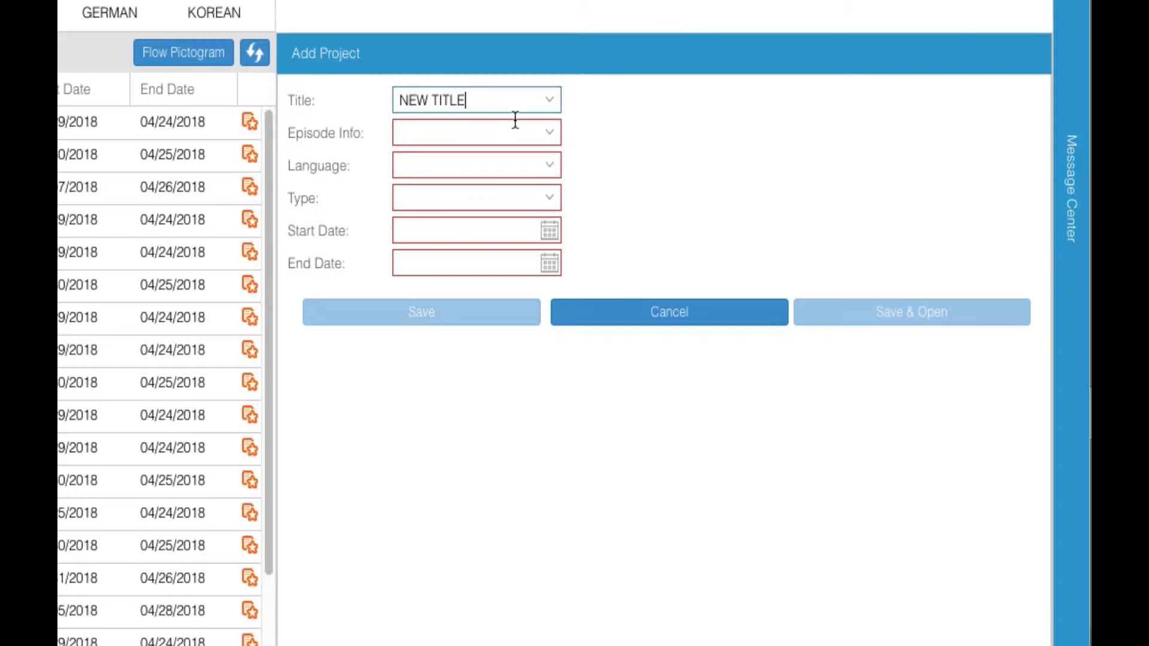
{"action": "left_click", "coordinate": [551, 138]}
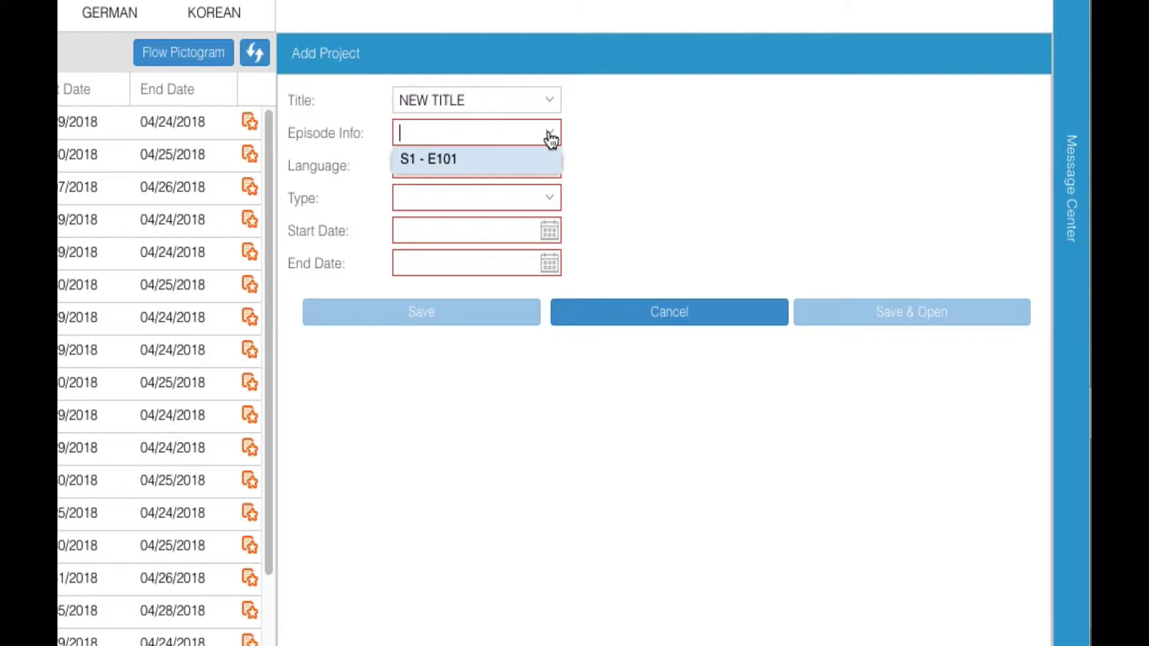
{"action": "left_click", "coordinate": [518, 161]}
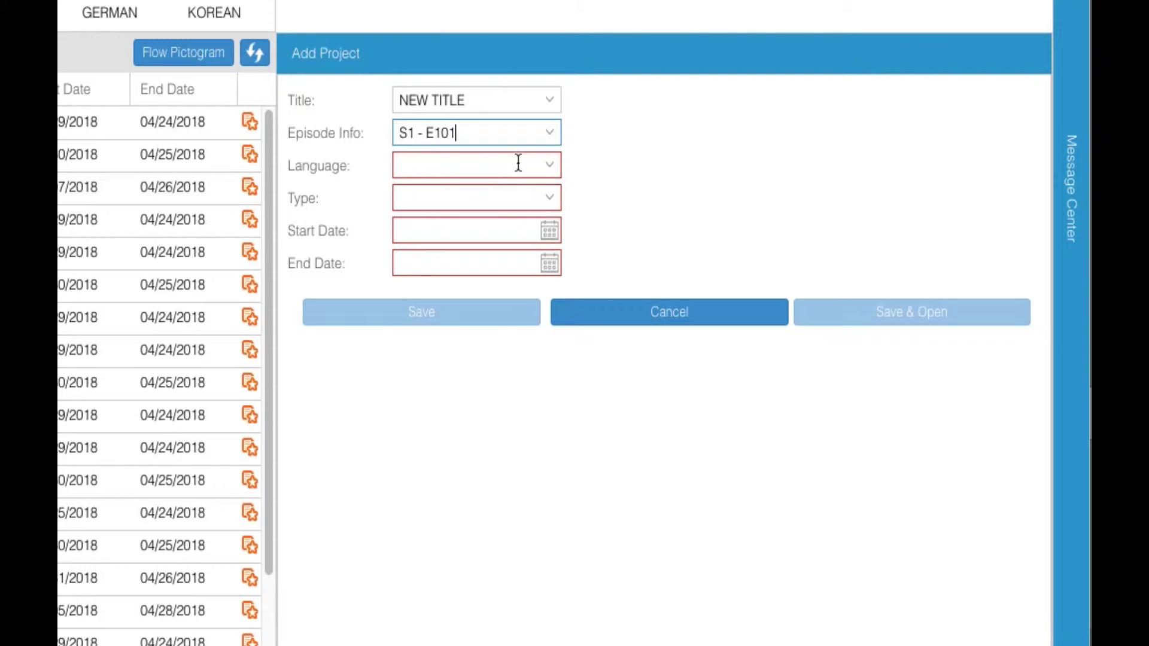
{"action": "left_click", "coordinate": [551, 171]}
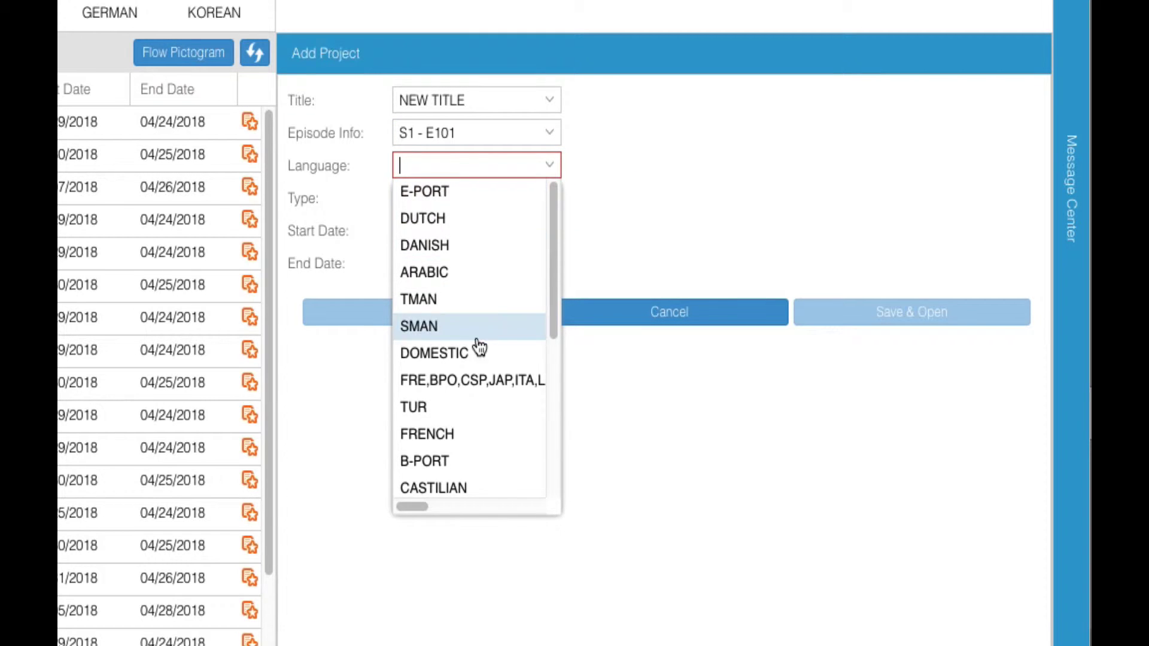
{"action": "left_click", "coordinate": [456, 434]}
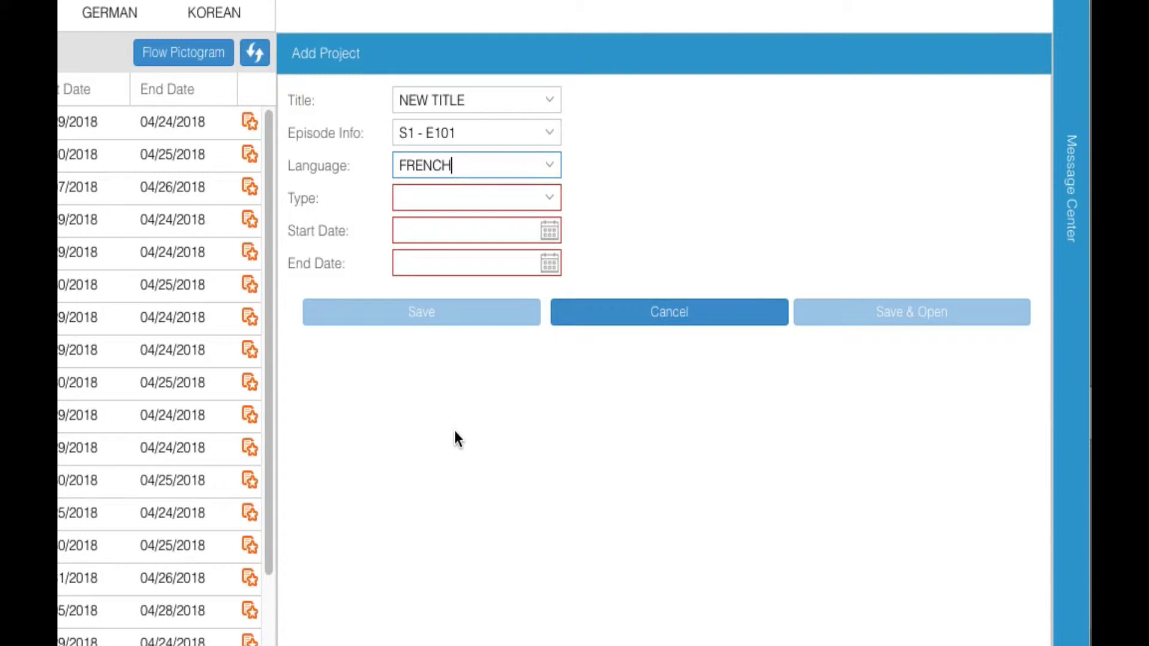
{"action": "left_click", "coordinate": [550, 199]}
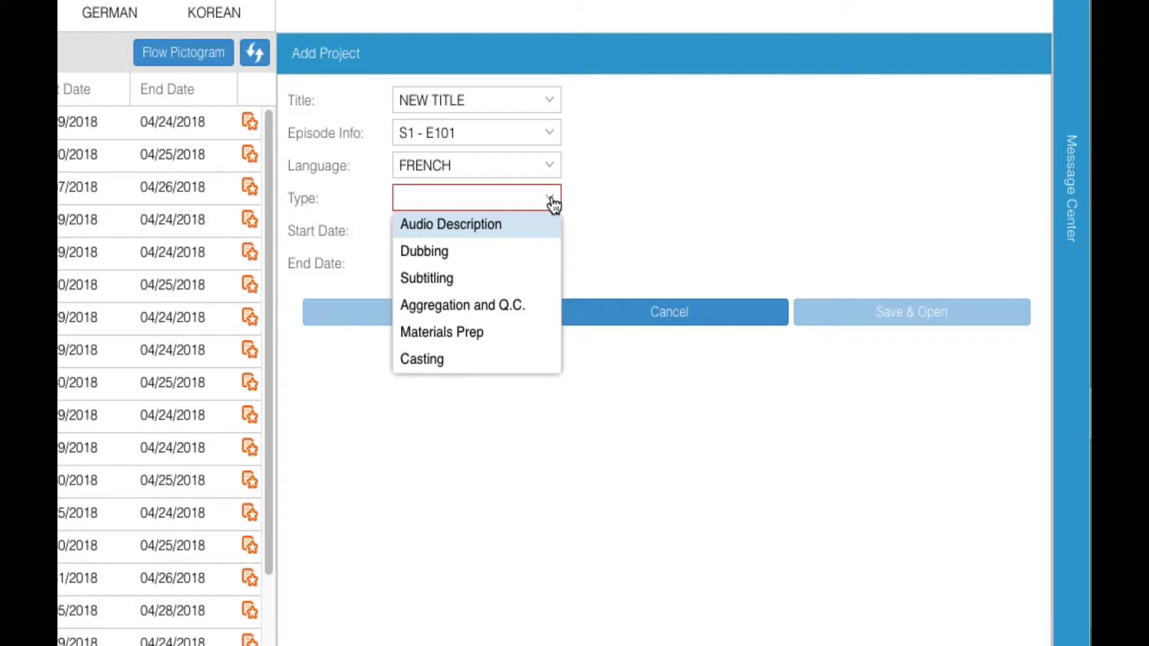
{"action": "left_click", "coordinate": [476, 251]}
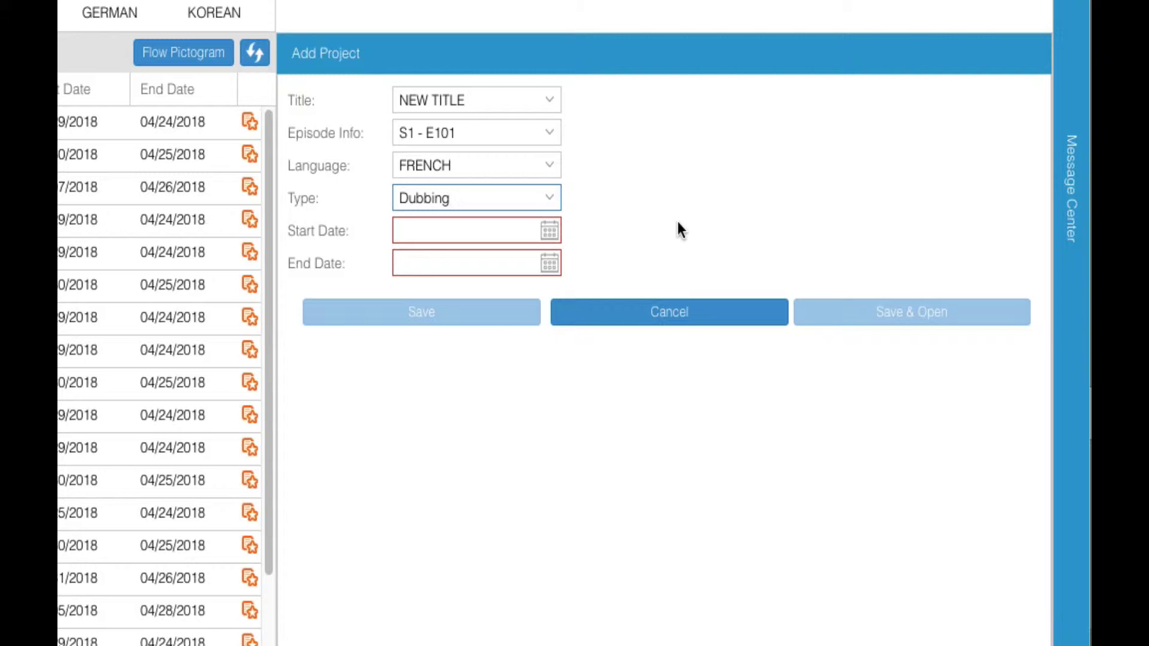
Step: Set the project dates to 04/10/2018 through 04/12/2018 and save
{"action": "left_click", "coordinate": [557, 236]}
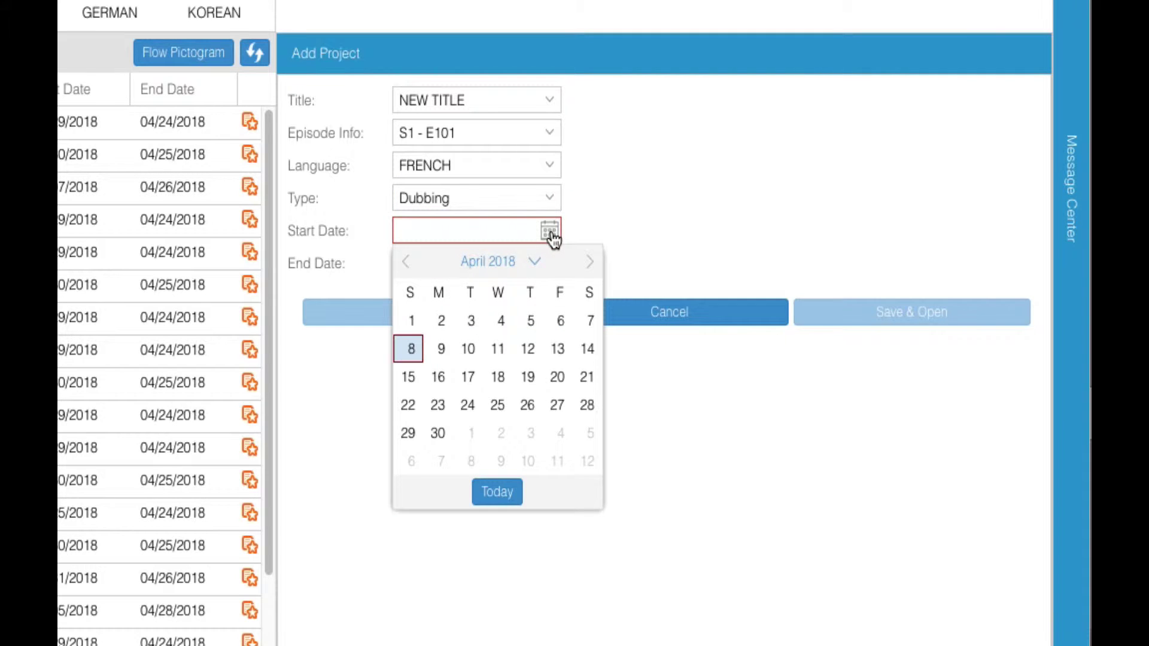
{"action": "left_click", "coordinate": [466, 347]}
{"action": "left_click", "coordinate": [549, 264]}
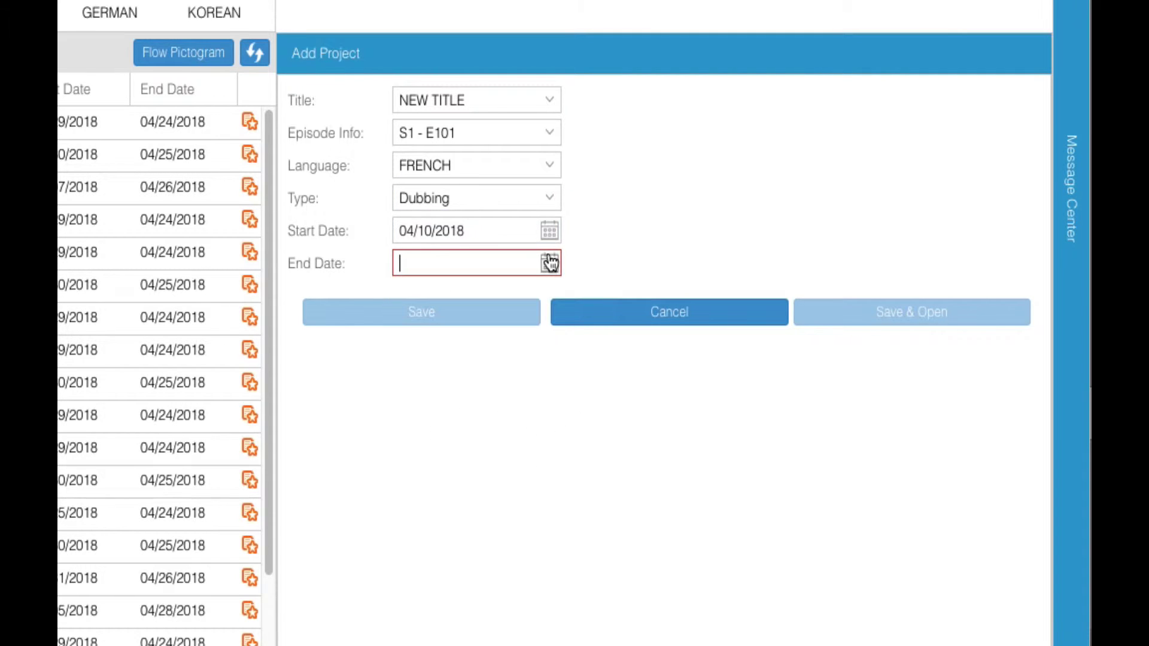
{"action": "left_click", "coordinate": [527, 383]}
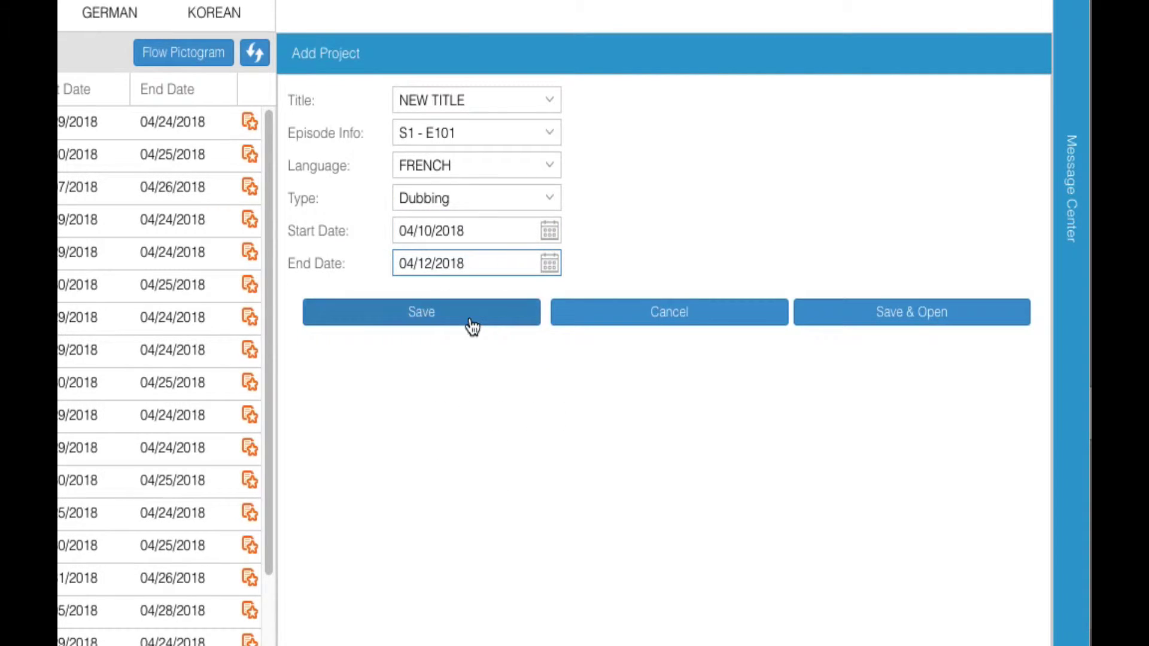
{"action": "left_click", "coordinate": [469, 323]}
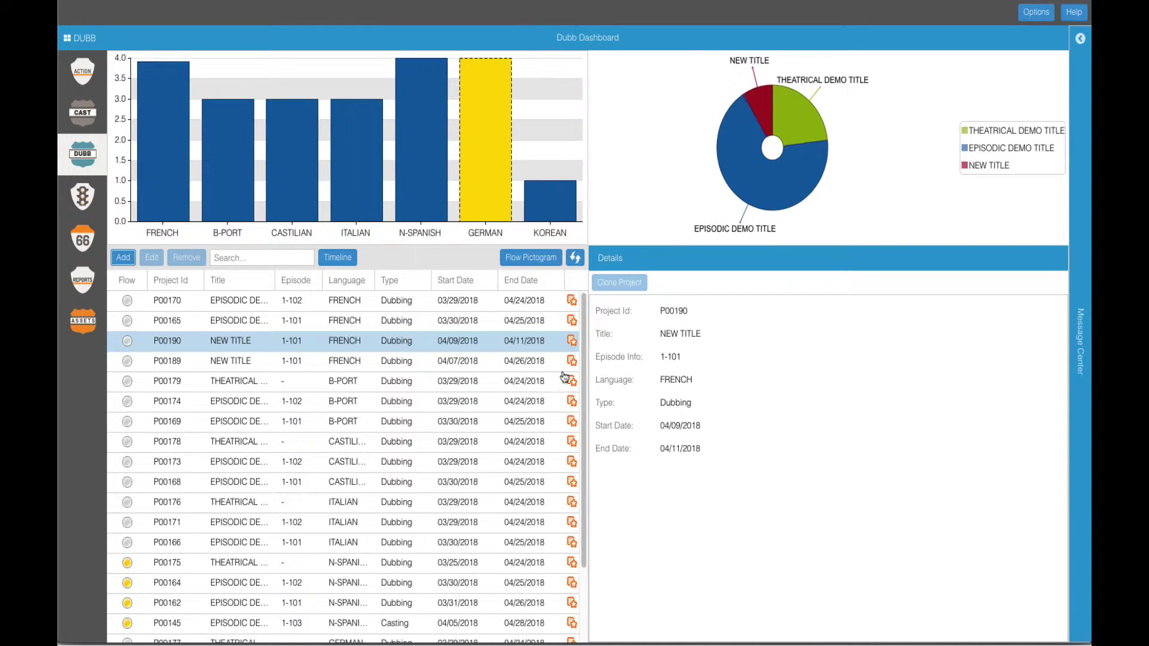
Step: Add the user to project P00190's team as Collaborator with Participant access, then view the Project Plan
{"action": "left_click", "coordinate": [573, 345]}
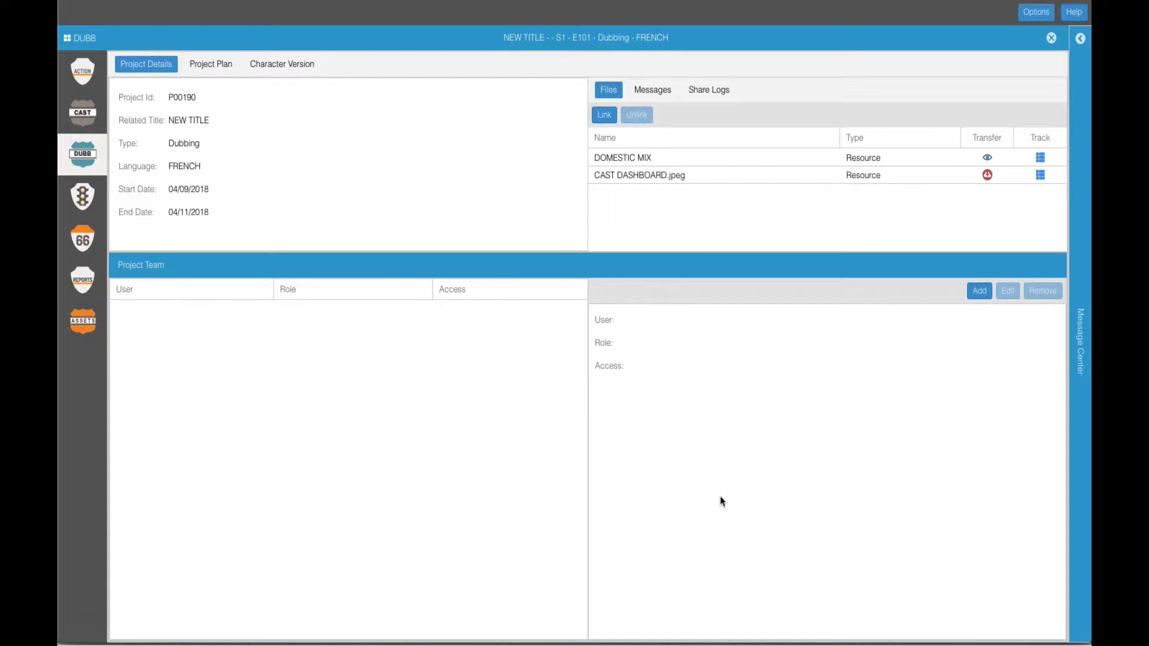
{"action": "left_click", "coordinate": [979, 291]}
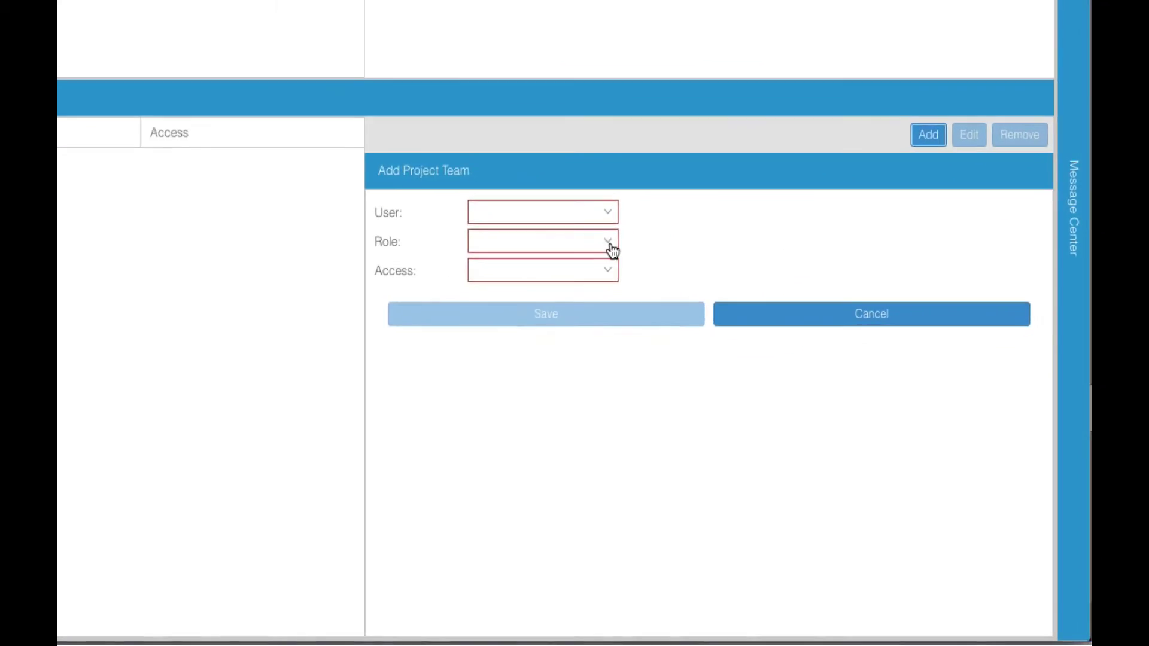
{"action": "left_click", "coordinate": [606, 209]}
{"action": "scroll", "coordinate": [560, 328], "scroll_direction": "down", "scroll_amount": 3}
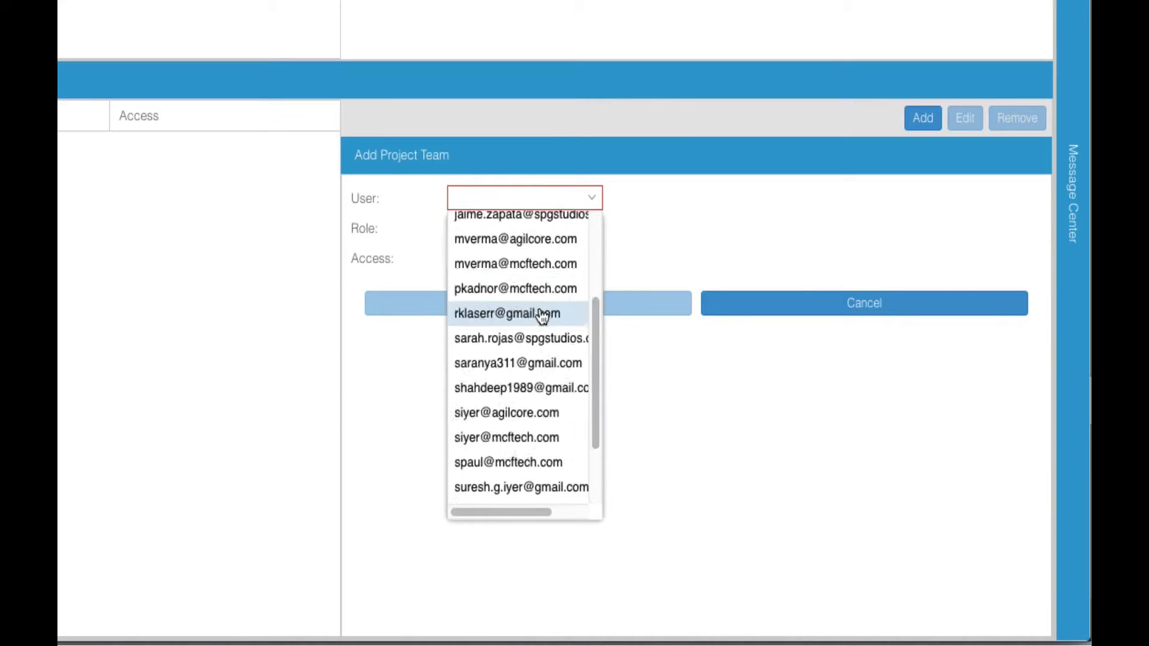
{"action": "scroll", "coordinate": [541, 317], "scroll_direction": "down", "scroll_amount": 3}
{"action": "left_click", "coordinate": [518, 221]}
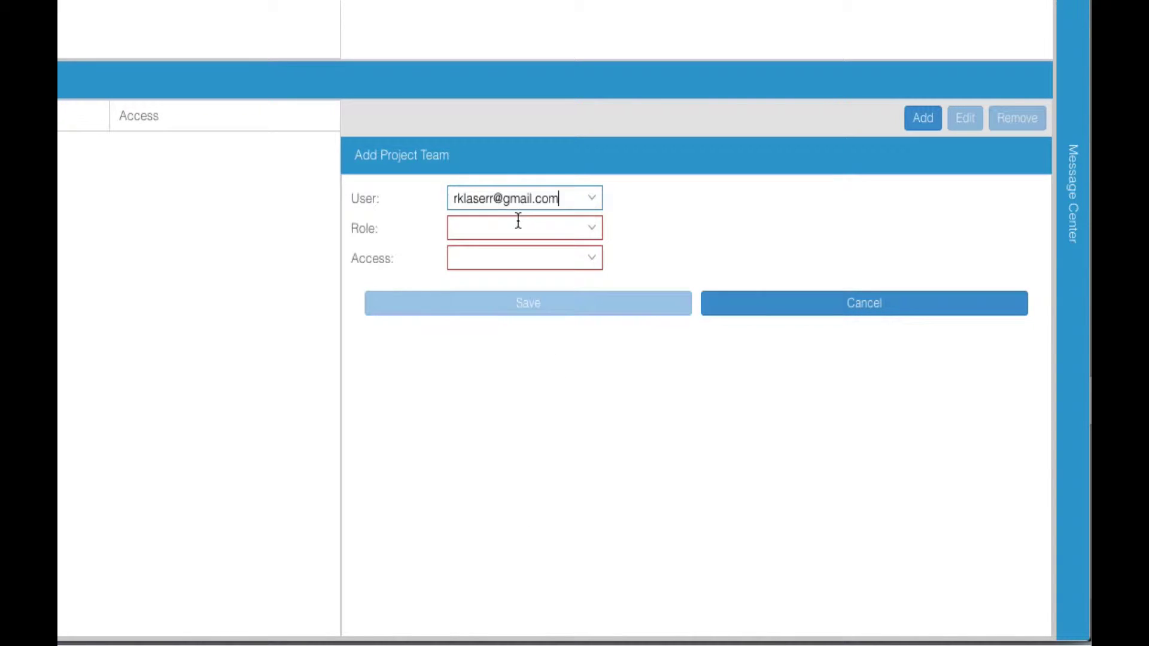
{"action": "left_click", "coordinate": [592, 233]}
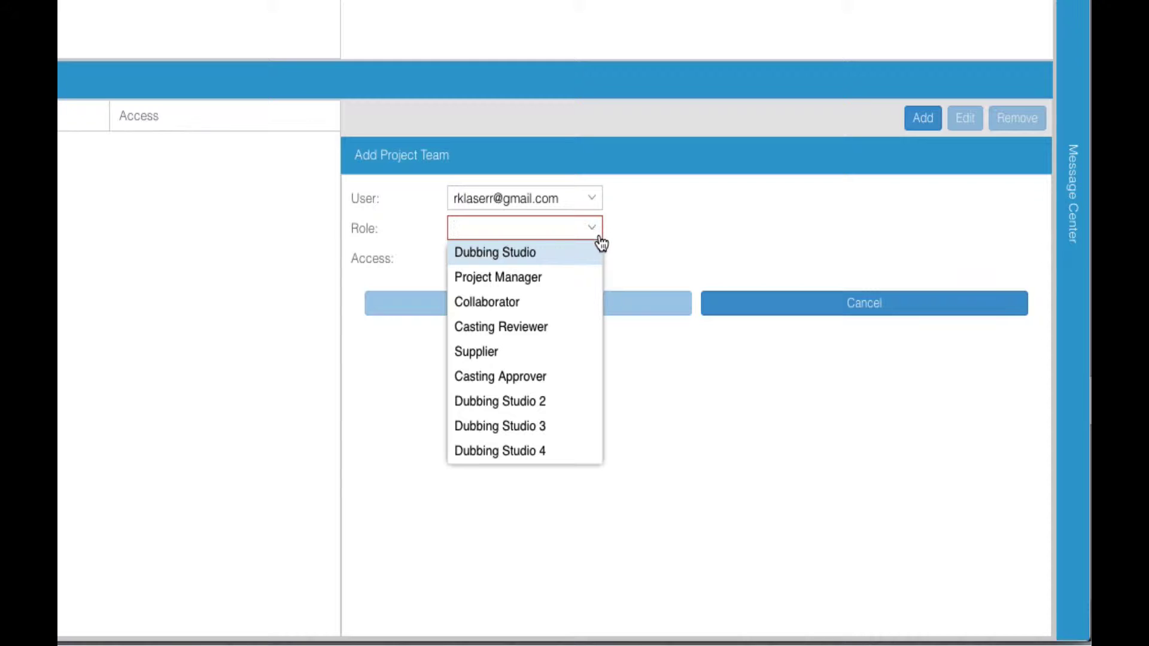
{"action": "left_click", "coordinate": [474, 300]}
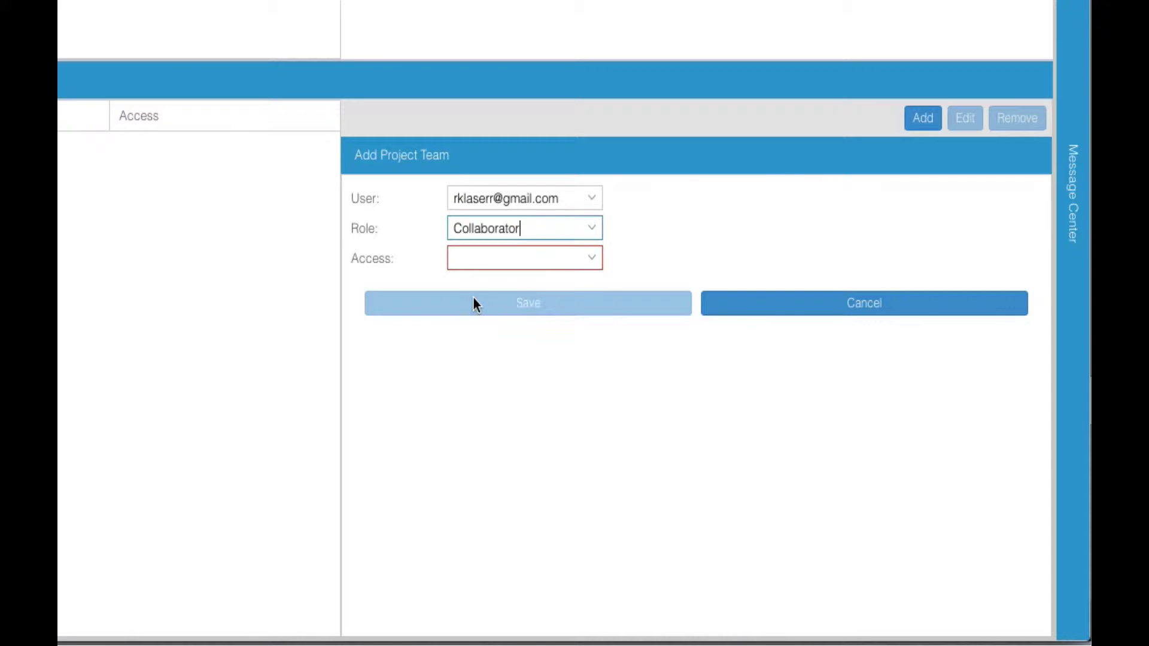
{"action": "left_click", "coordinate": [589, 261]}
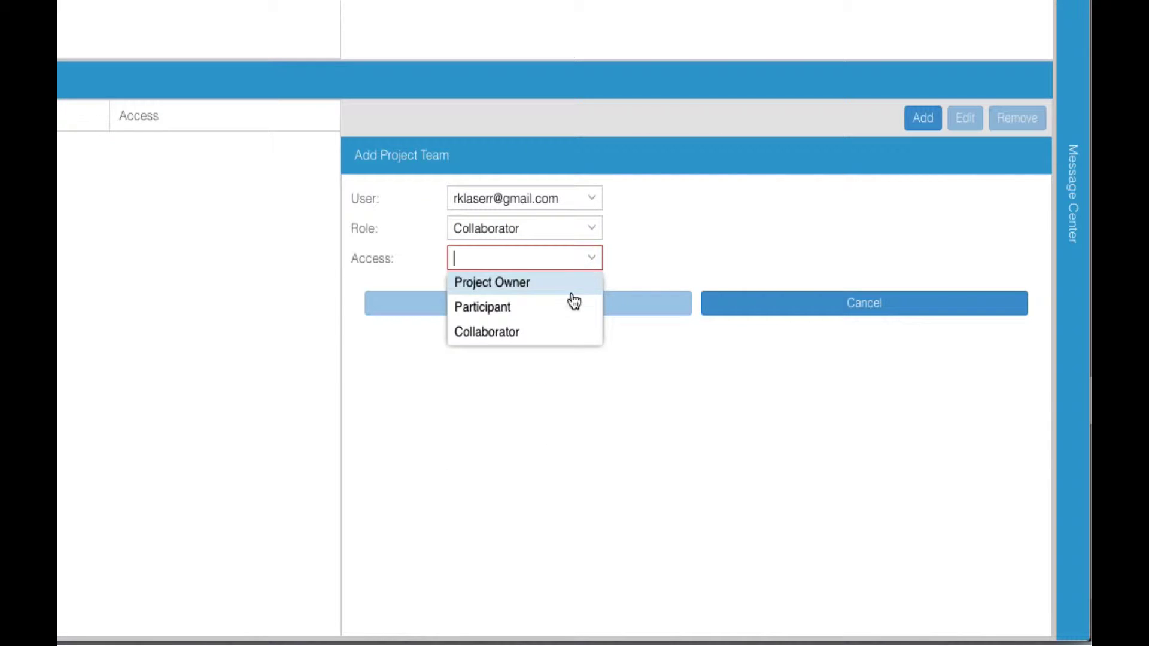
{"action": "left_click", "coordinate": [571, 305]}
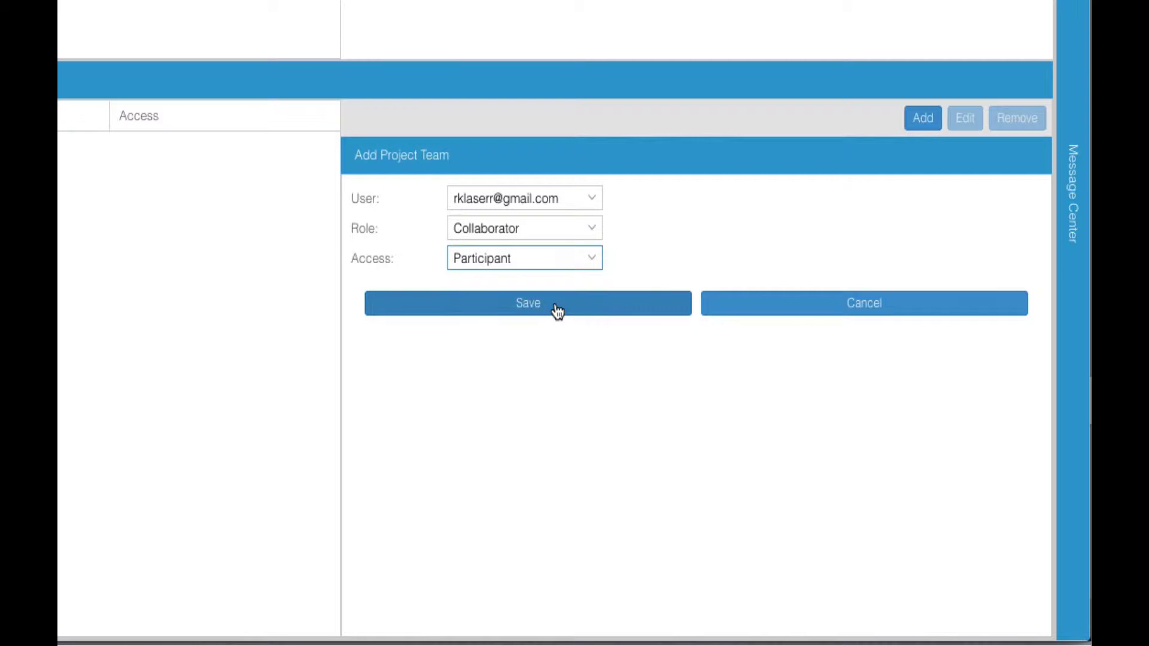
{"action": "left_click", "coordinate": [603, 340]}
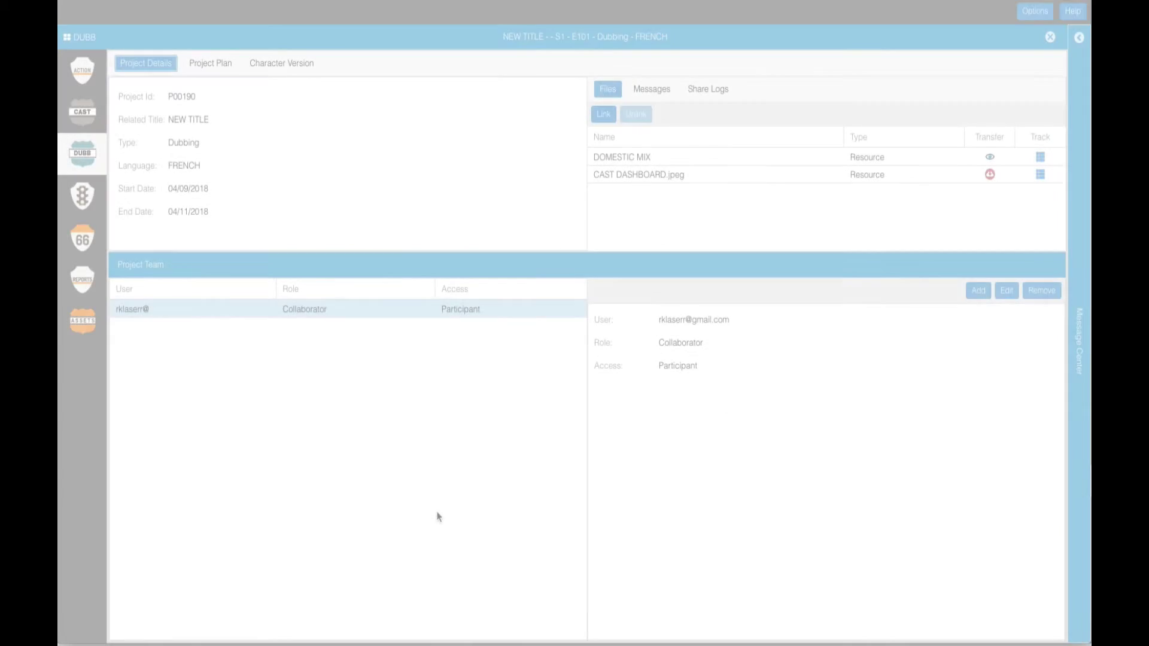
{"action": "left_click", "coordinate": [213, 65]}
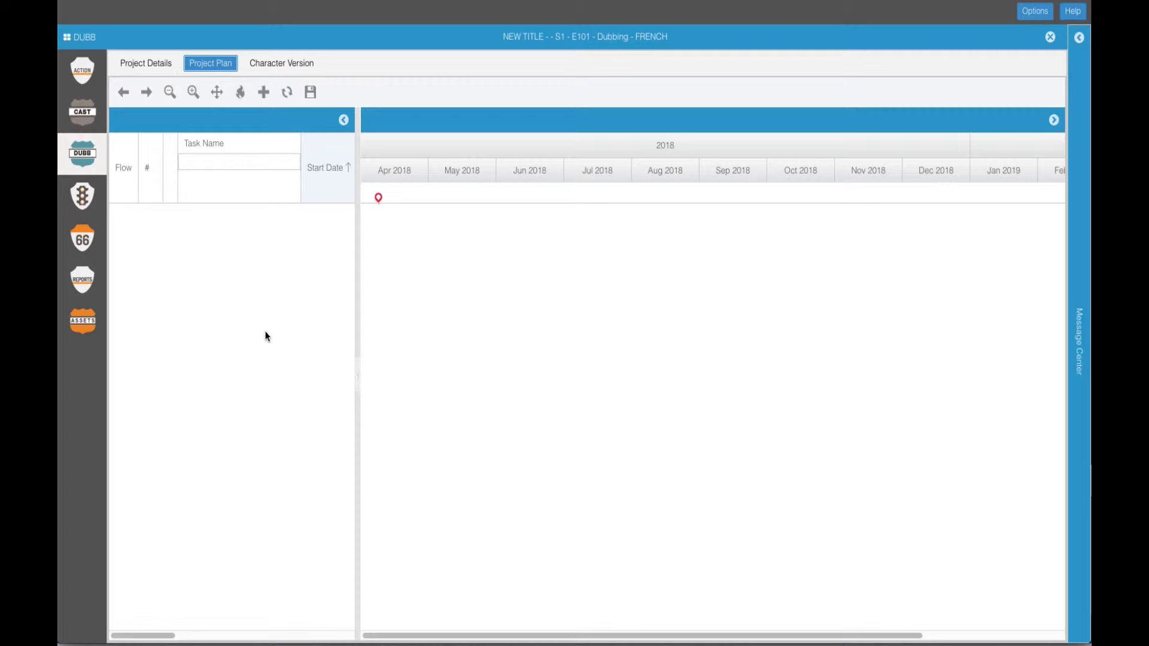
Step: Start a task named DELIVERABLE beginning 04/11/2018 with duration 1
{"action": "left_click", "coordinate": [264, 93]}
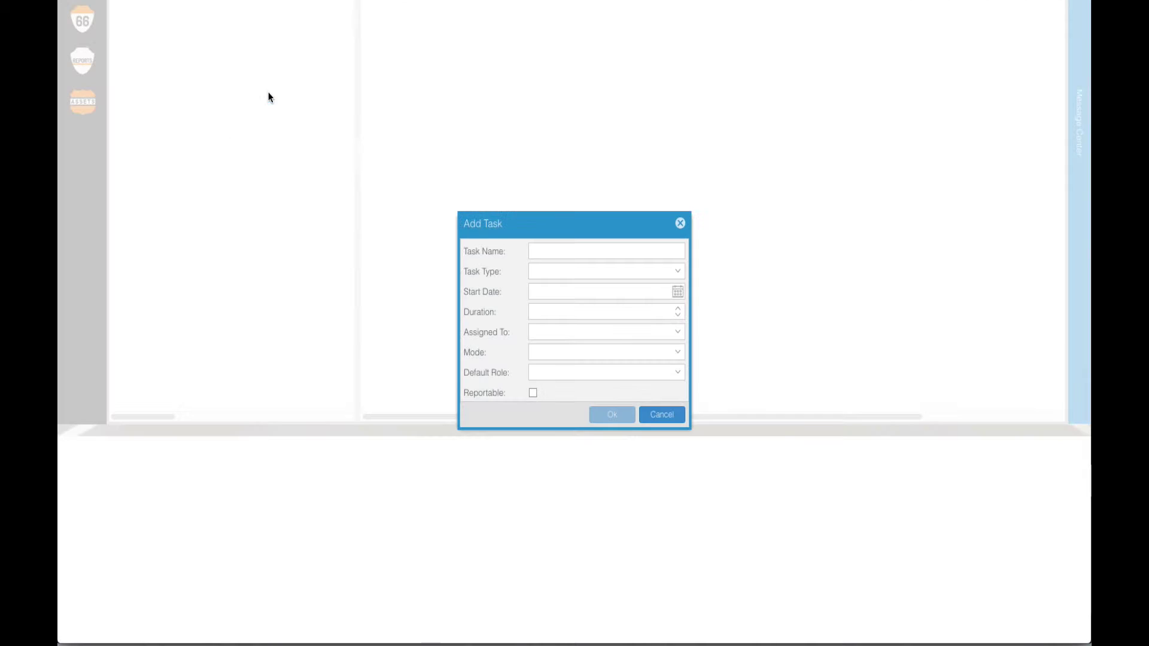
{"action": "left_click", "coordinate": [547, 248]}
{"action": "type", "text": "D"}
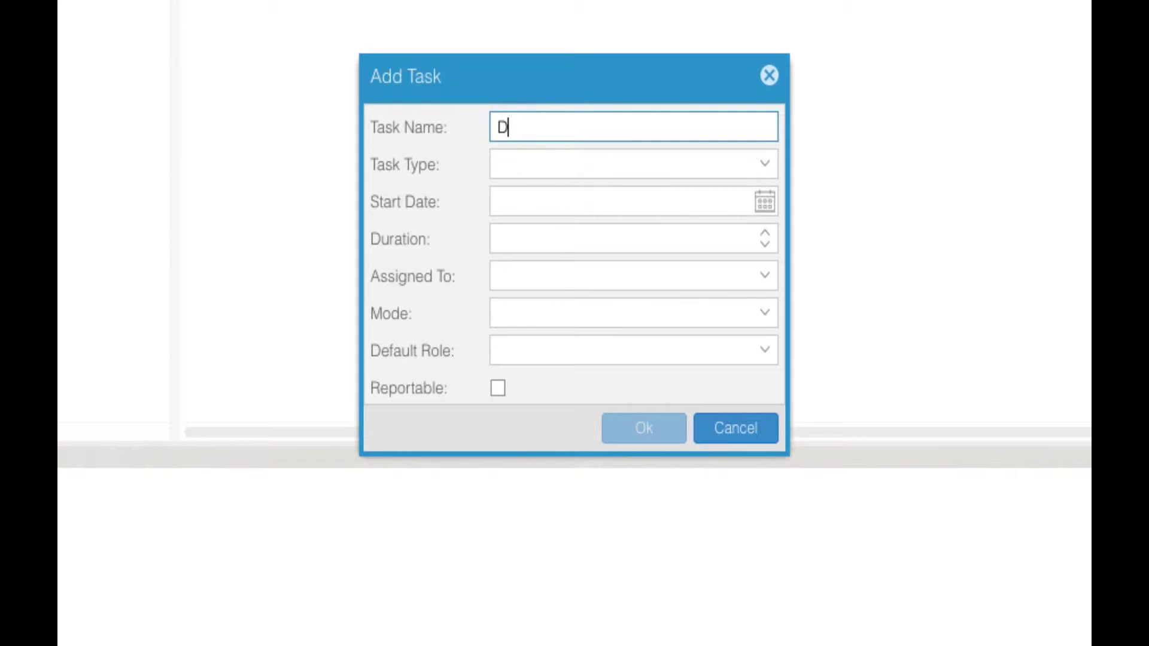
{"action": "type", "text": "ELIVERABLE"}
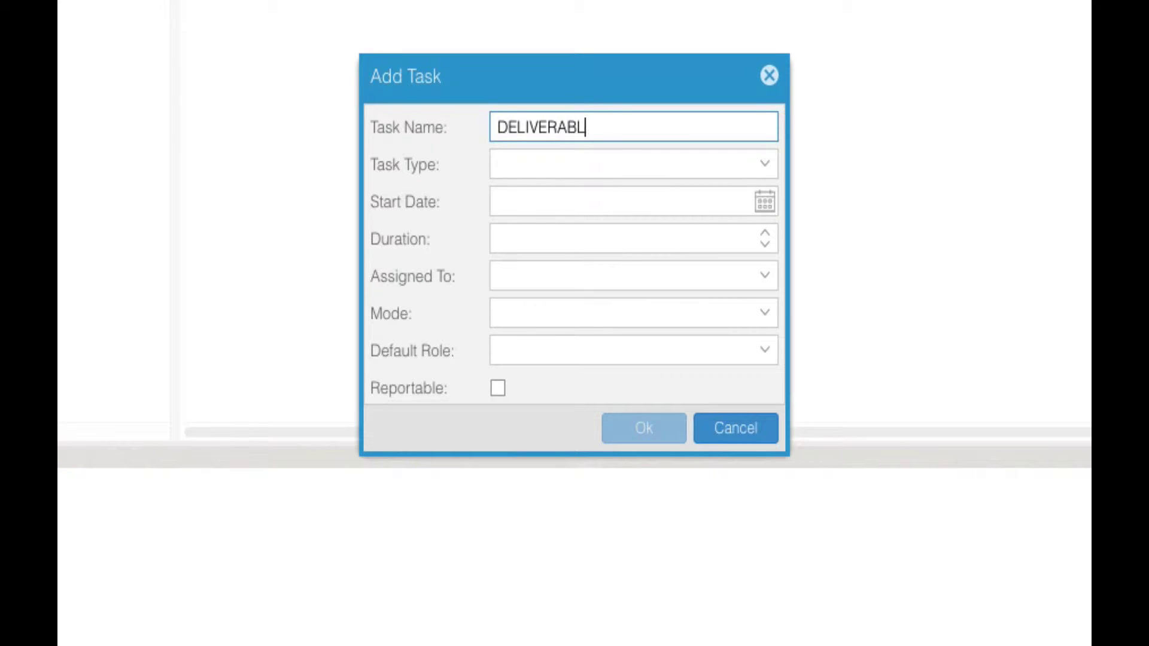
{"action": "left_click", "coordinate": [768, 173]}
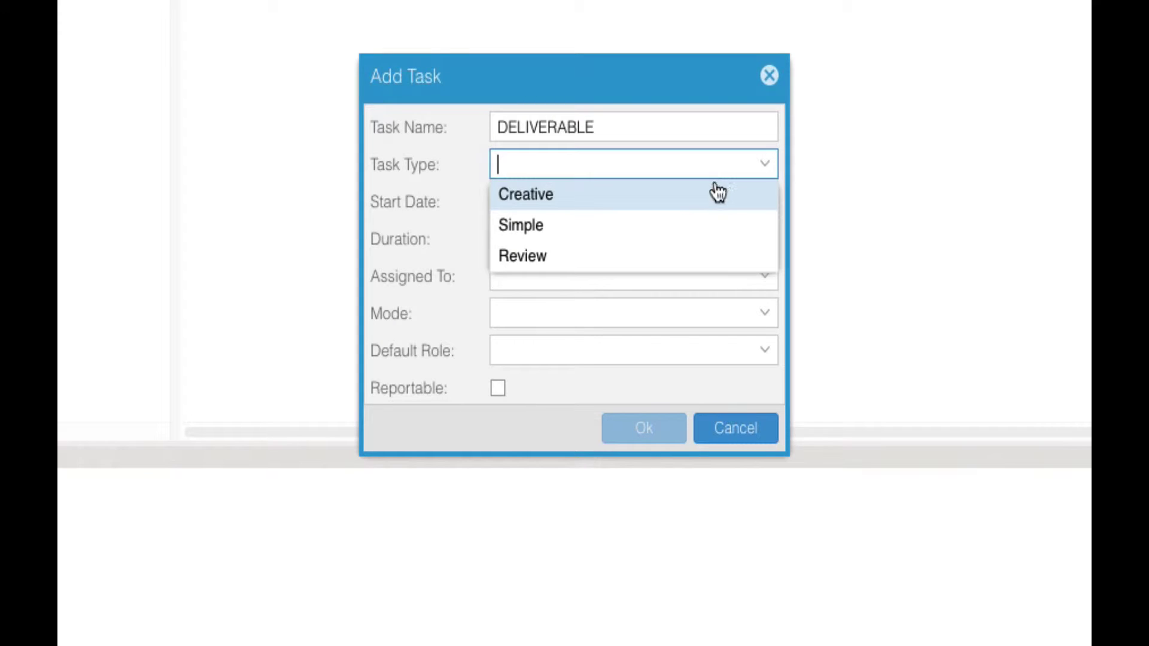
{"action": "left_click", "coordinate": [718, 191]}
{"action": "left_click", "coordinate": [763, 203]}
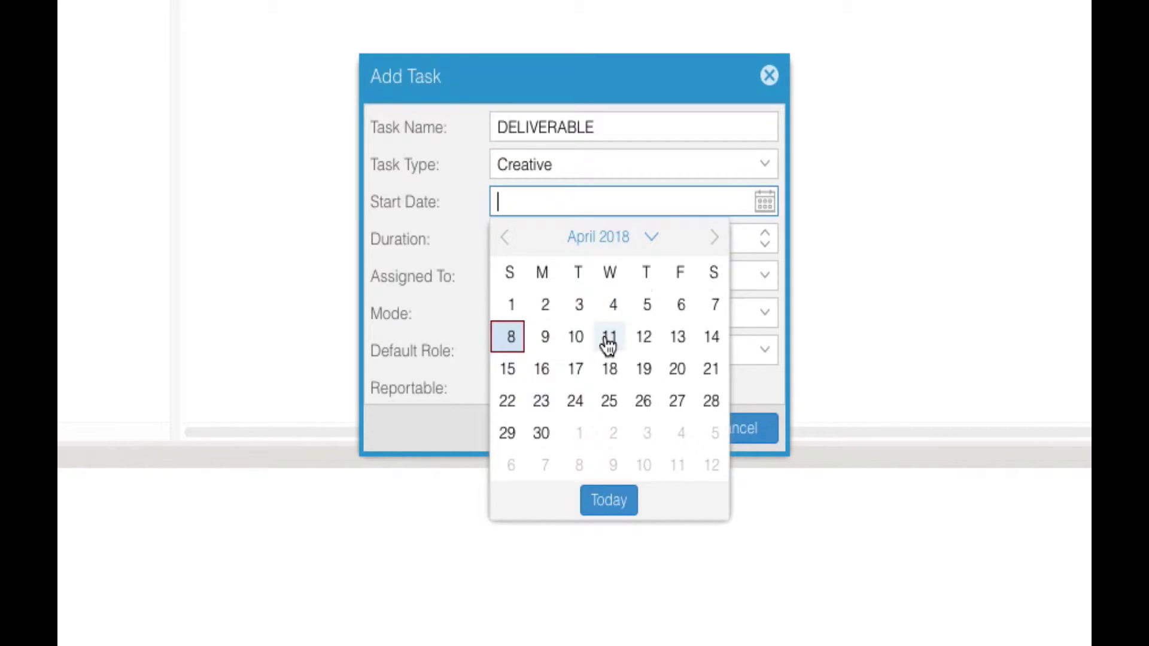
{"action": "left_click", "coordinate": [609, 336]}
{"action": "left_click", "coordinate": [765, 233]}
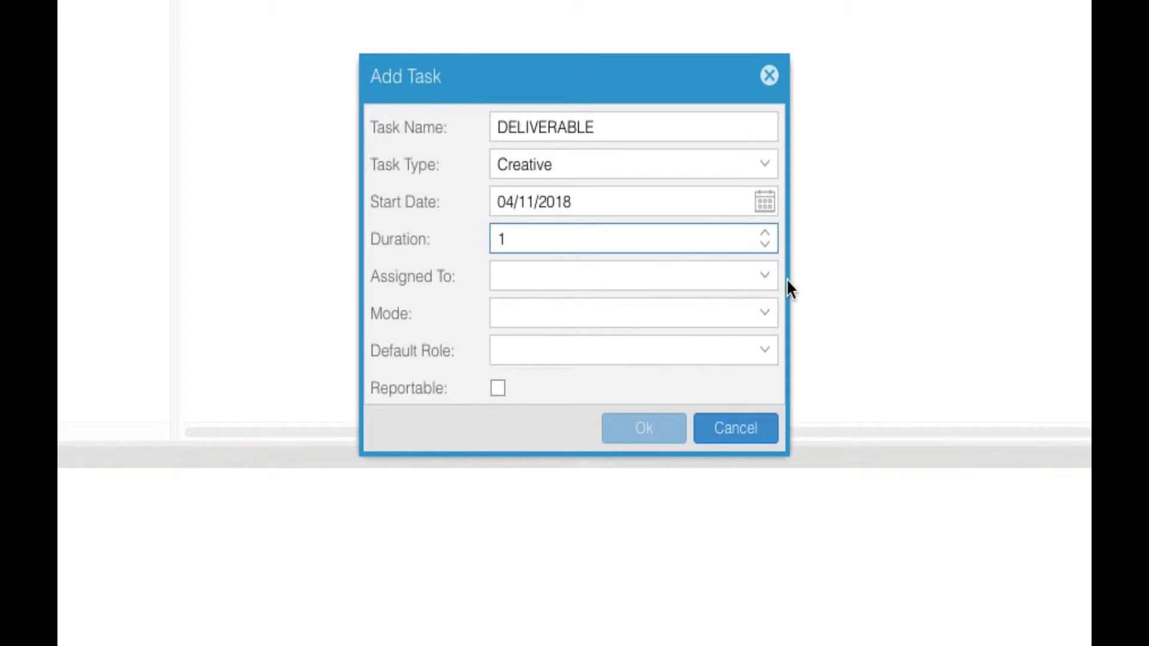
Step: Assign DELIVERABLE to the team member, Manual mode, Collaborator role, type Simple, and add it
{"action": "left_click", "coordinate": [719, 286]}
{"action": "left_click", "coordinate": [700, 306]}
{"action": "left_click", "coordinate": [739, 313]}
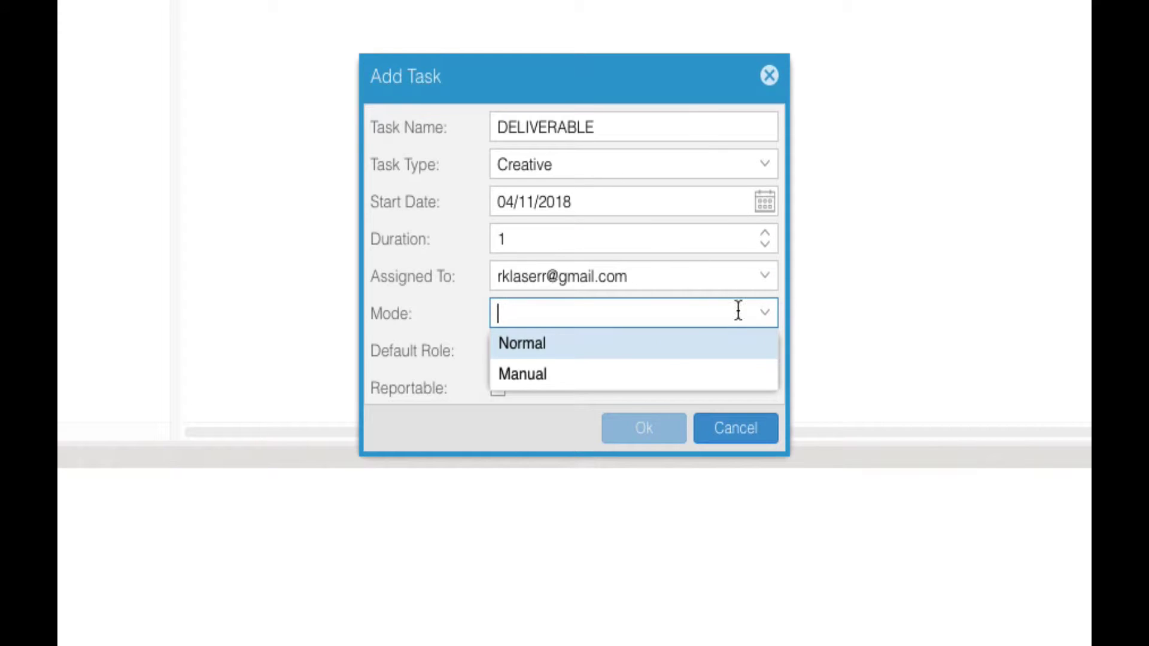
{"action": "left_click", "coordinate": [633, 375]}
{"action": "left_click", "coordinate": [768, 349]}
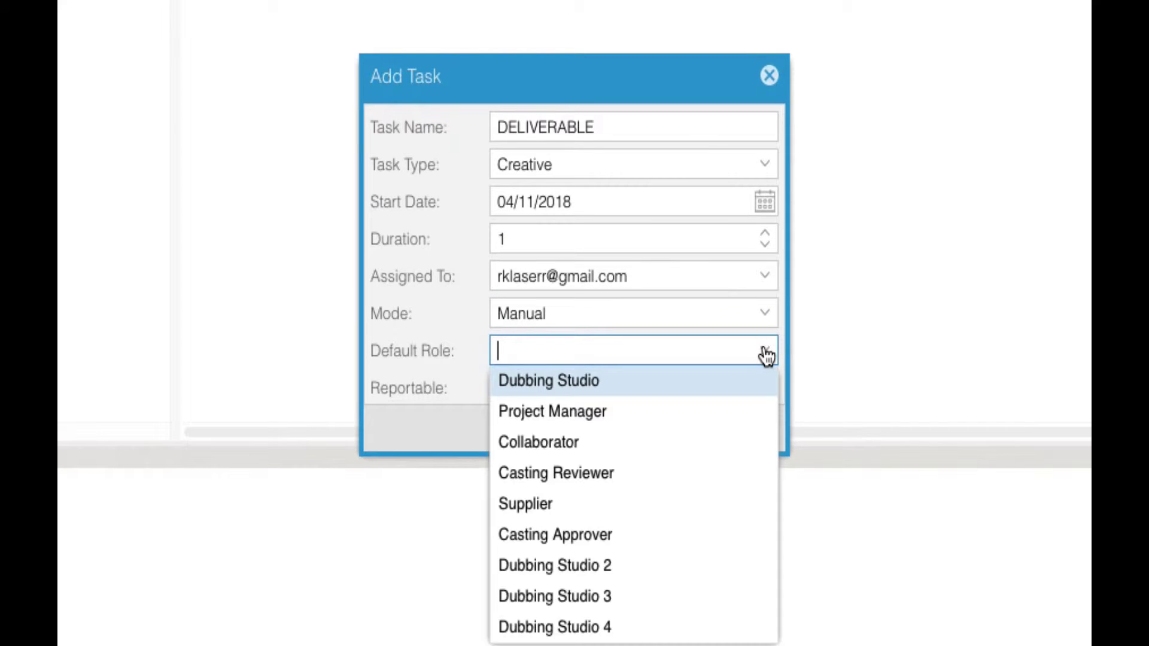
{"action": "left_click", "coordinate": [561, 444]}
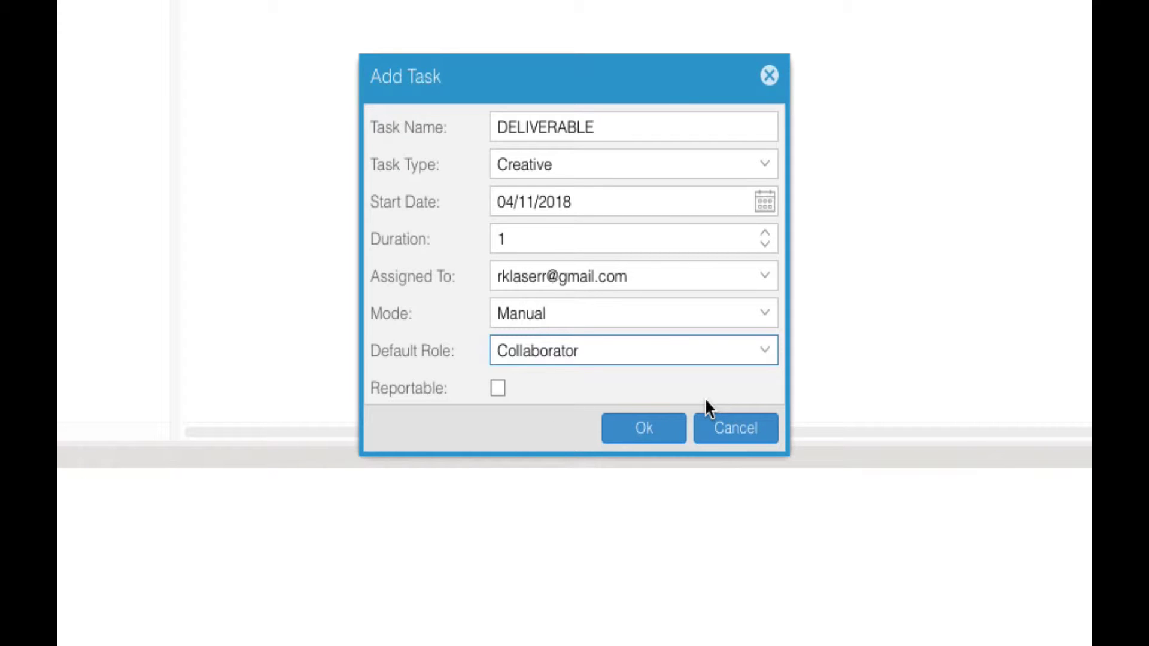
{"action": "left_click", "coordinate": [766, 316]}
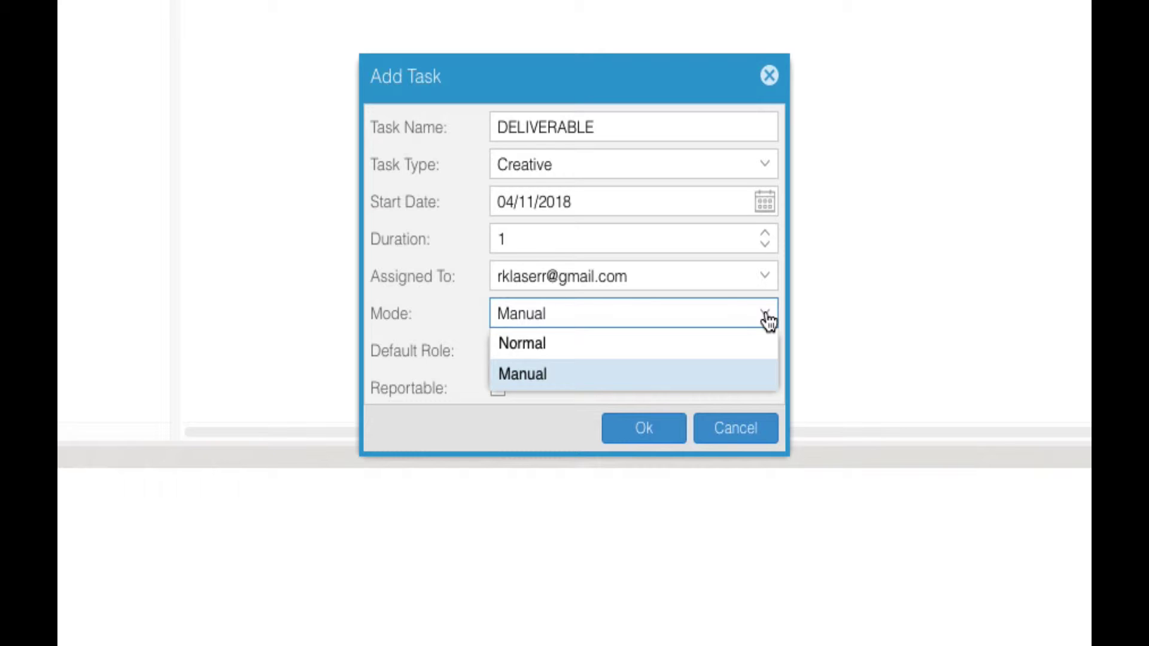
{"action": "left_click", "coordinate": [767, 317]}
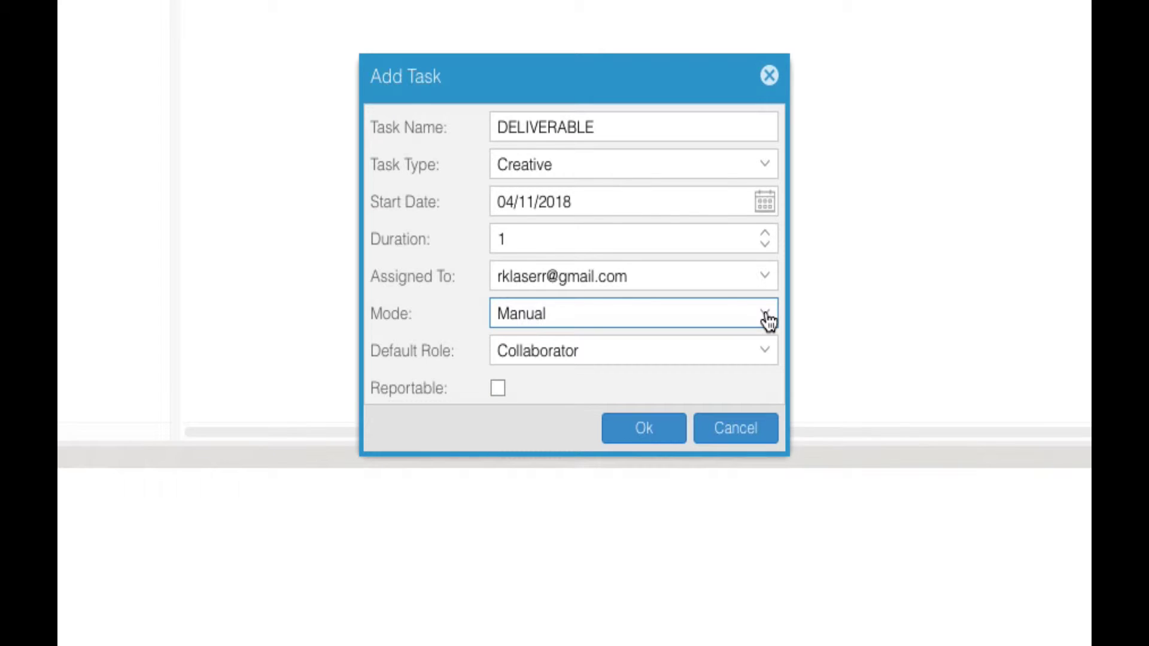
{"action": "left_click", "coordinate": [765, 170]}
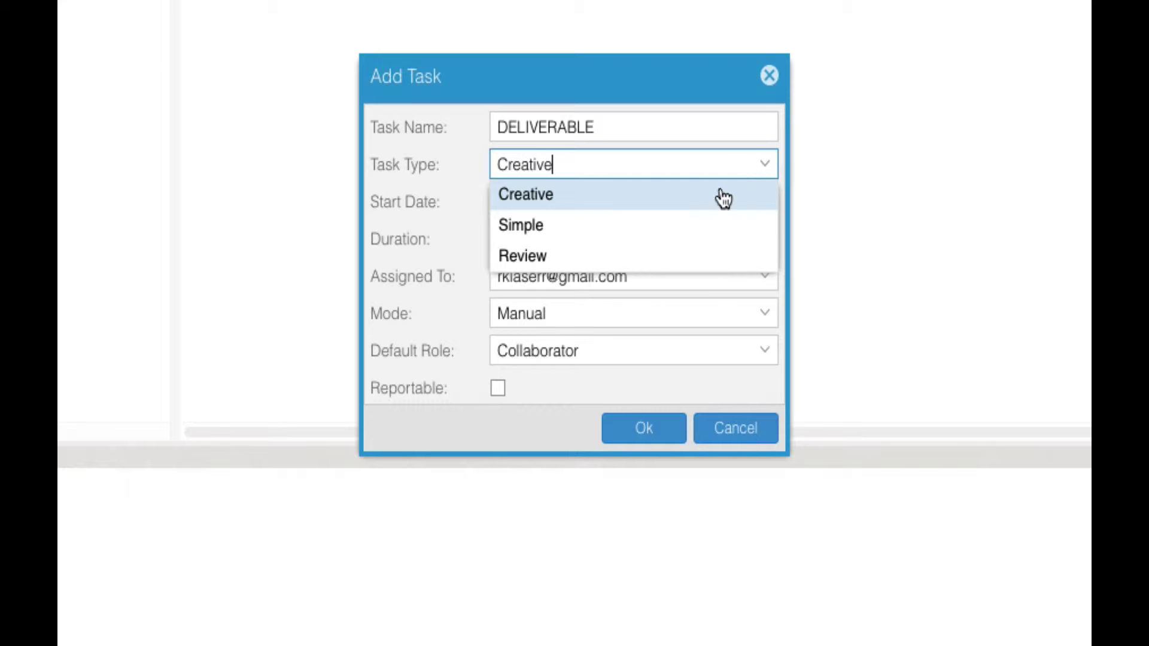
{"action": "left_click", "coordinate": [634, 226]}
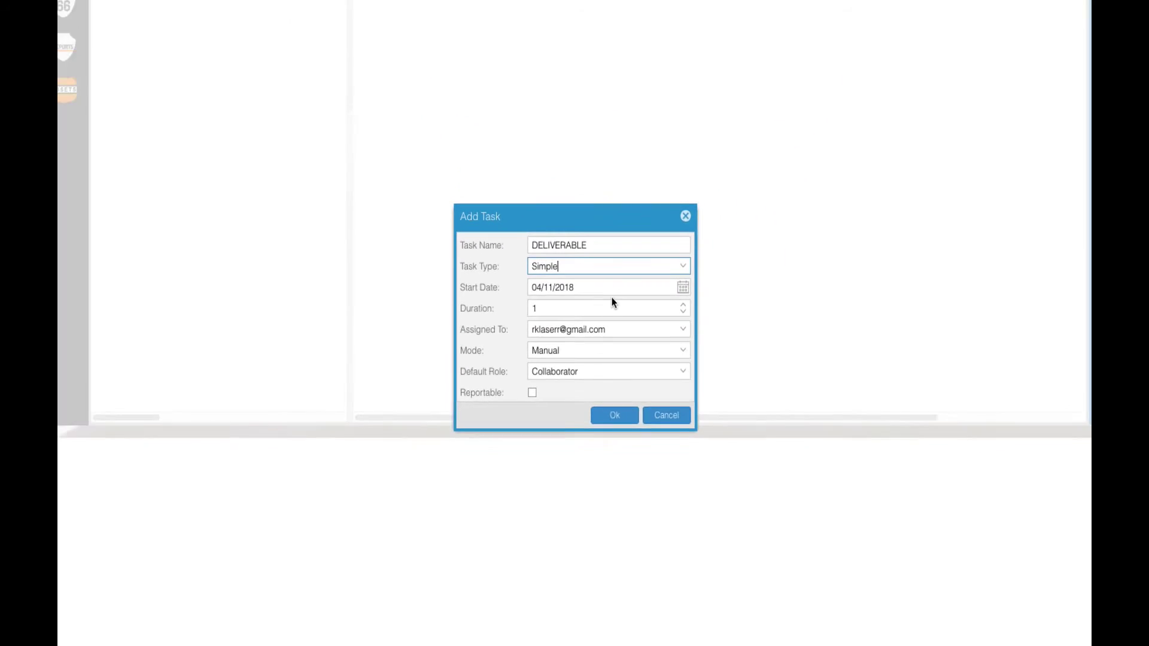
{"action": "left_click", "coordinate": [617, 415]}
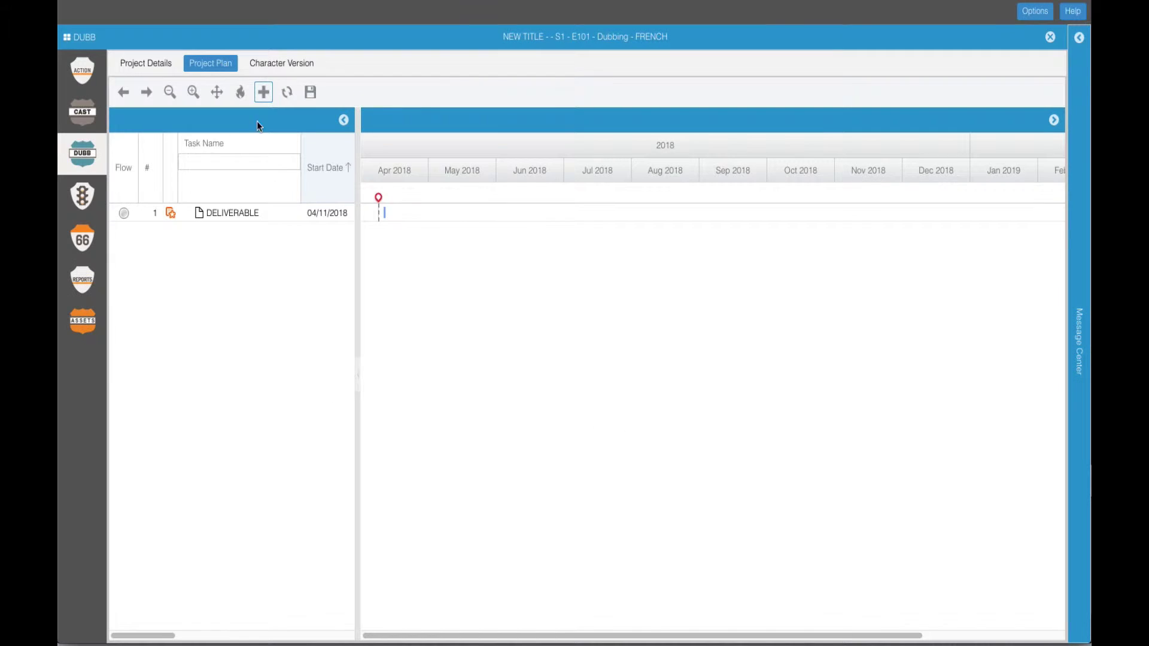
Step: Start NEW TASK as a Creative task beginning 04/14/2018 with duration 1
{"action": "left_click", "coordinate": [263, 91]}
{"action": "type", "text": "NEW TASK"}
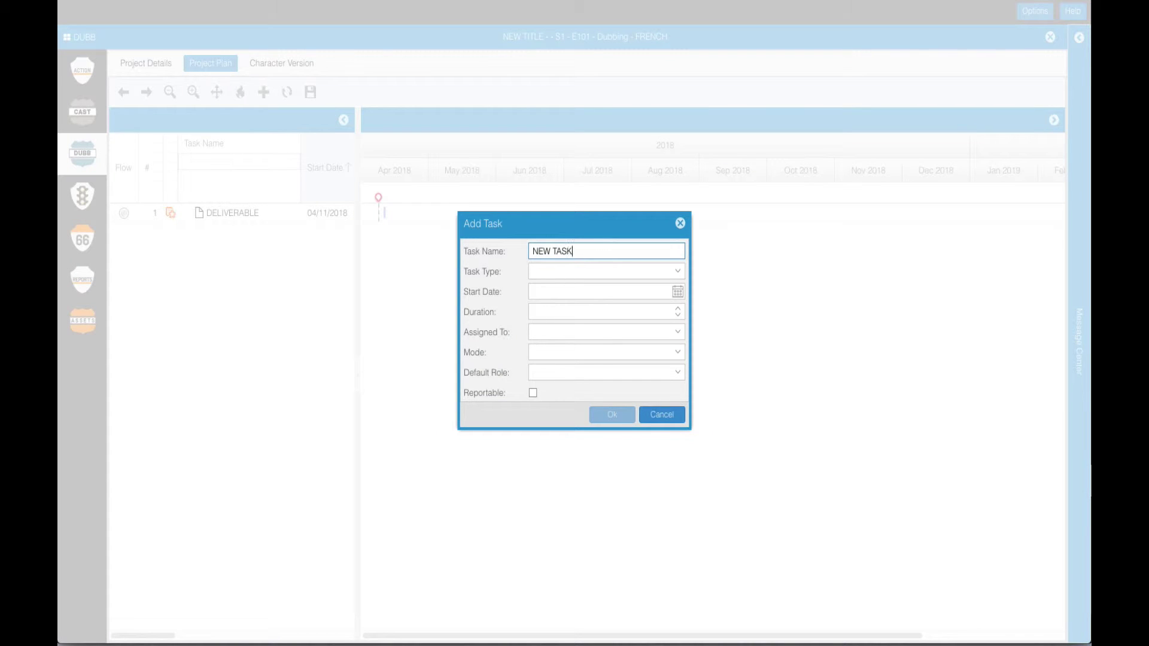
{"action": "left_click", "coordinate": [667, 271]}
{"action": "left_click", "coordinate": [574, 288]}
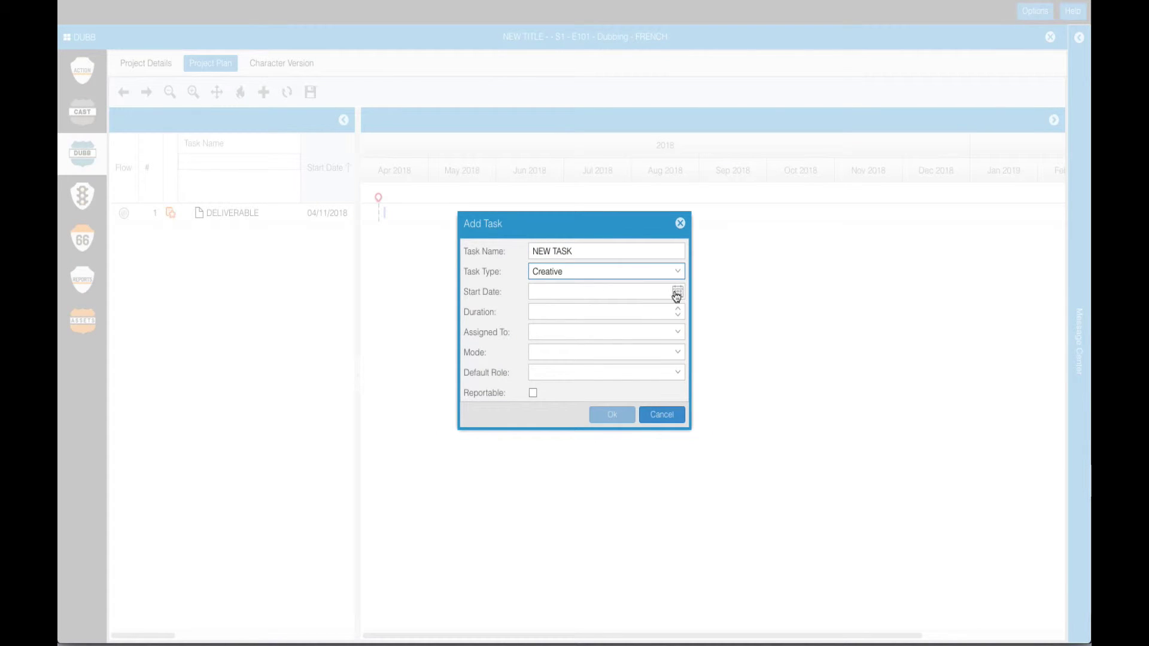
{"action": "left_click", "coordinate": [677, 293]}
{"action": "left_click", "coordinate": [600, 351]}
{"action": "left_click", "coordinate": [677, 309]}
Step: Assign NEW TASK to the team member in Normal mode with a default role, and add it
{"action": "left_click", "coordinate": [677, 332]}
{"action": "left_click", "coordinate": [655, 351]}
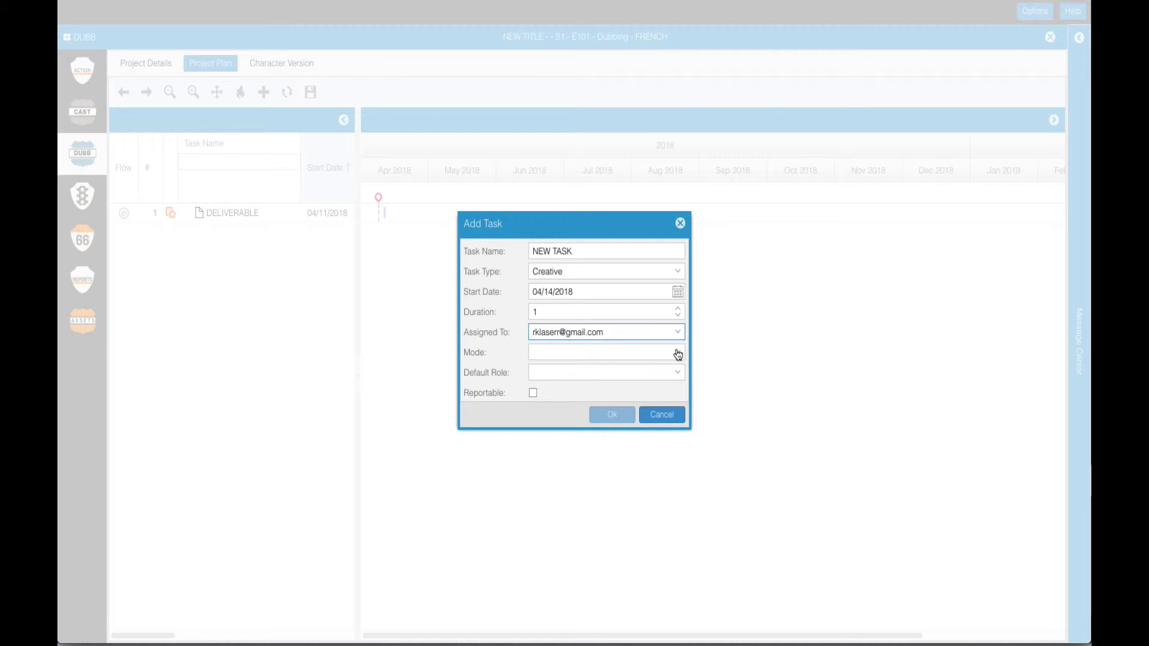
{"action": "left_click", "coordinate": [677, 353]}
{"action": "left_click", "coordinate": [574, 370]}
{"action": "left_click", "coordinate": [678, 373]}
{"action": "left_click", "coordinate": [599, 389]}
{"action": "left_click", "coordinate": [611, 415]}
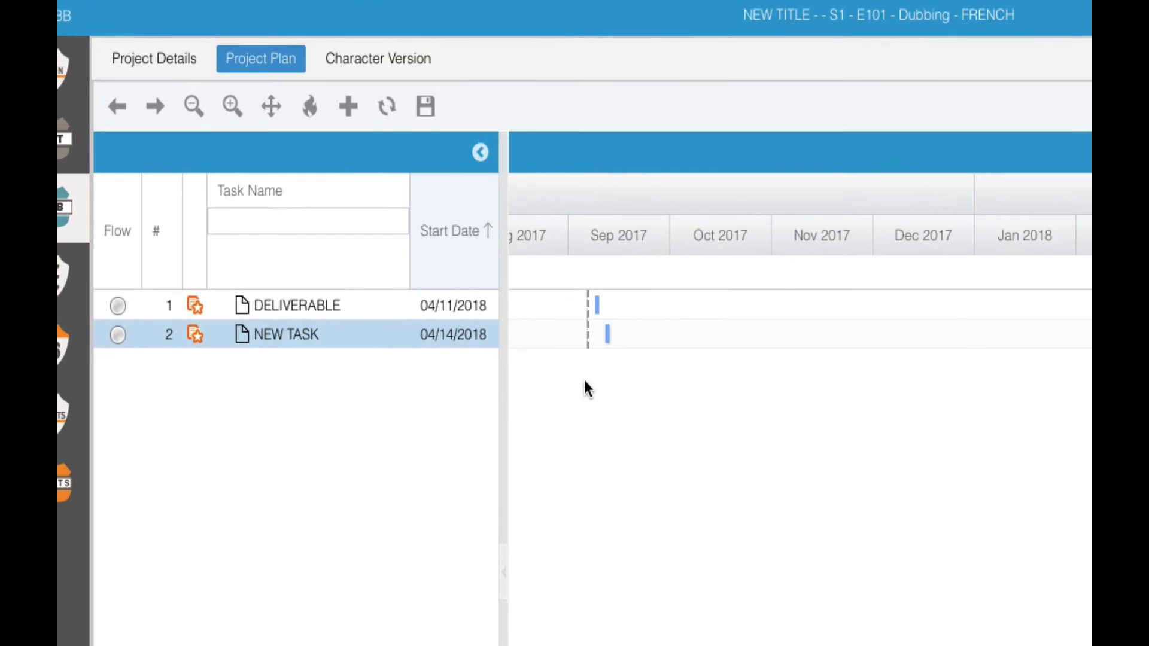
Step: Link DELIVERABLE's finish to NEW TASK's start, stretch NEW TASK's Gantt bar, and open its details
{"action": "mouse_move", "coordinate": [599, 305]}
{"action": "left_click_drag", "start_coordinate": [601, 309], "coordinate": [601, 340]}
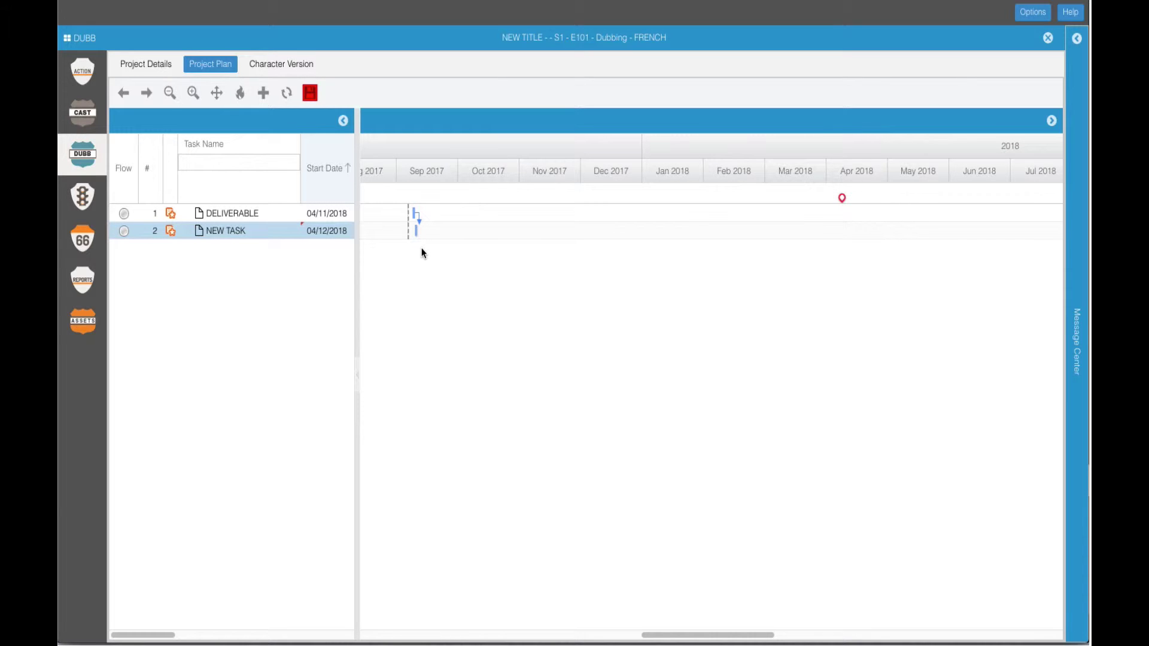
{"action": "left_click", "coordinate": [343, 122]}
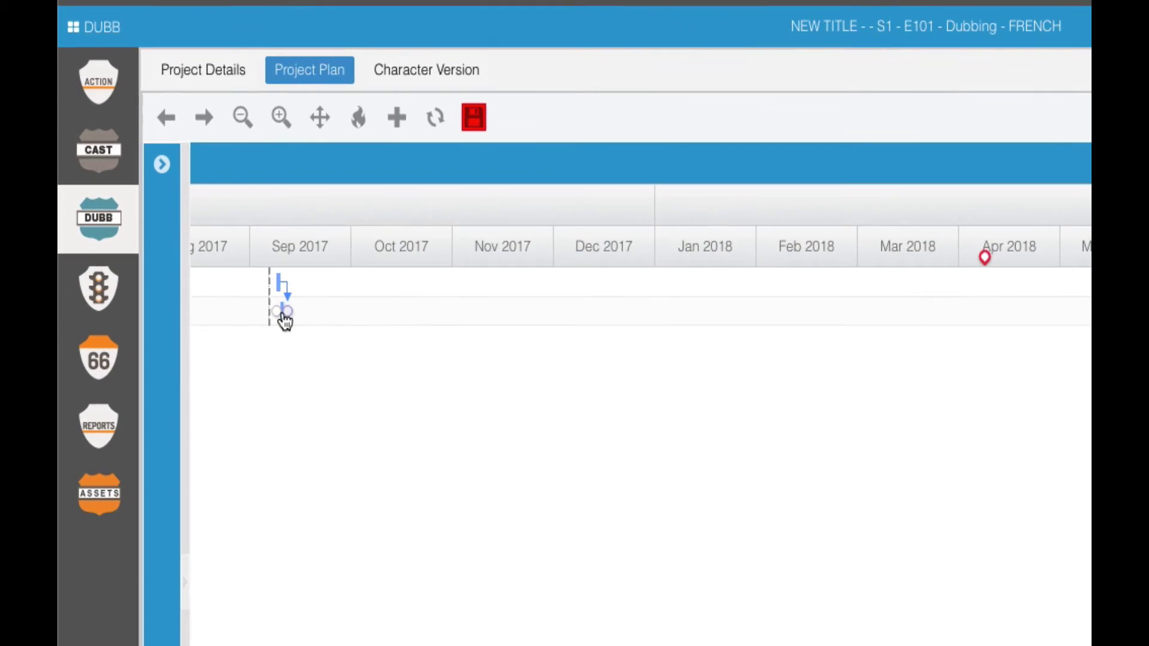
{"action": "mouse_move", "coordinate": [288, 320]}
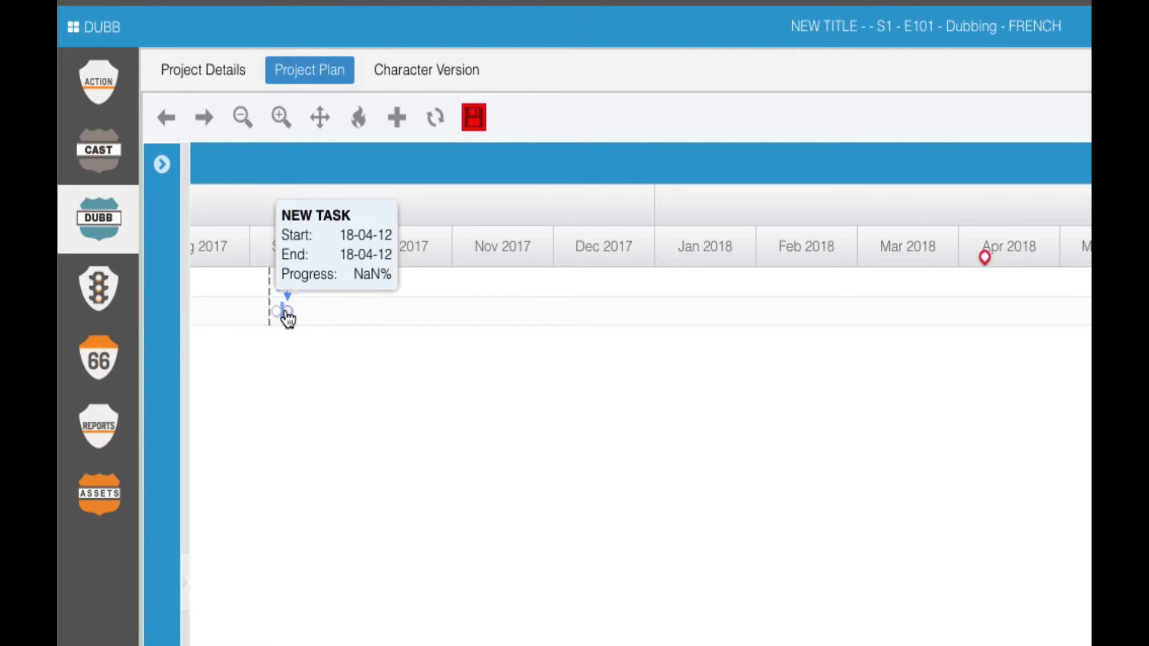
{"action": "left_click_drag", "start_coordinate": [281, 310], "coordinate": [309, 311]}
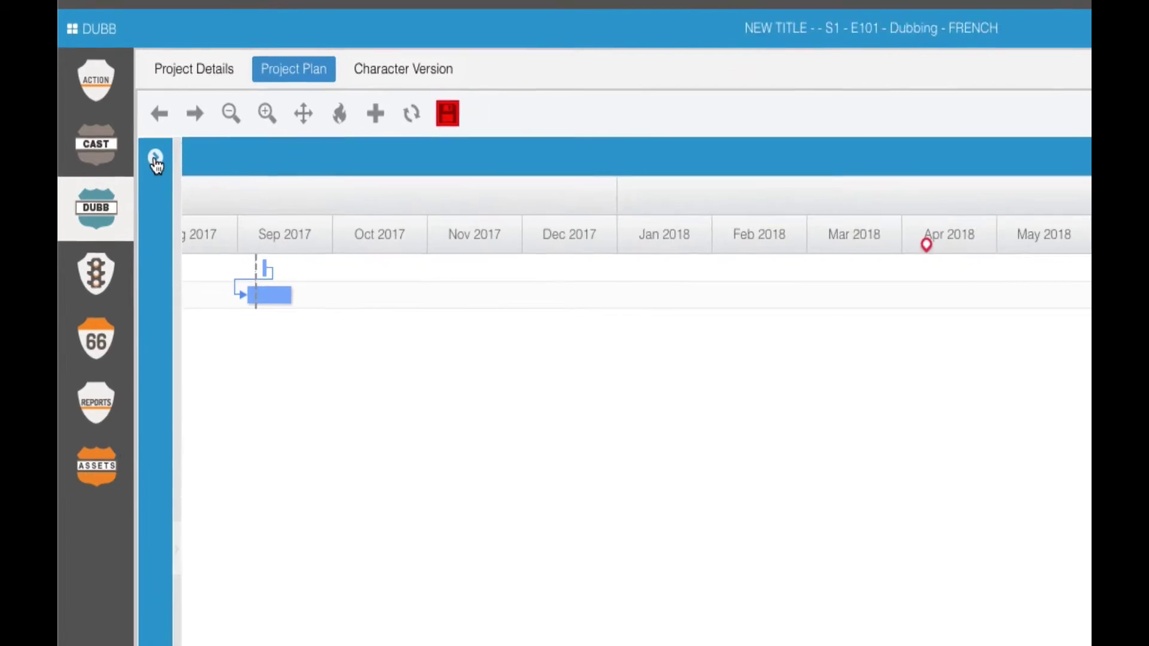
{"action": "left_click", "coordinate": [155, 159]}
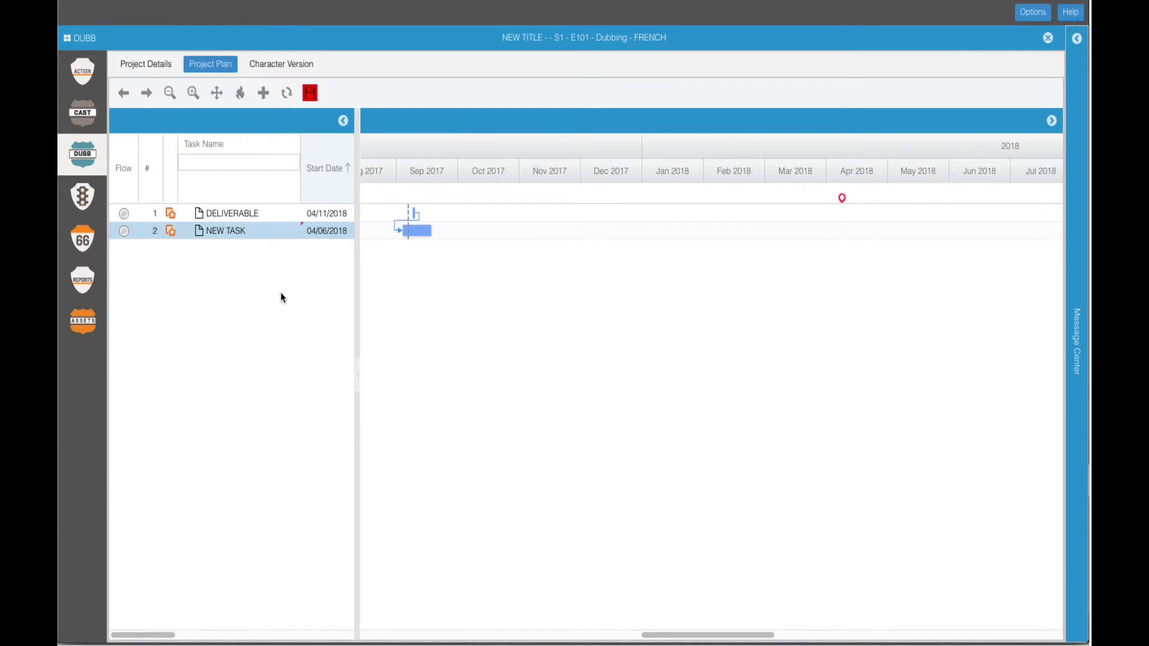
{"action": "left_click", "coordinate": [171, 232]}
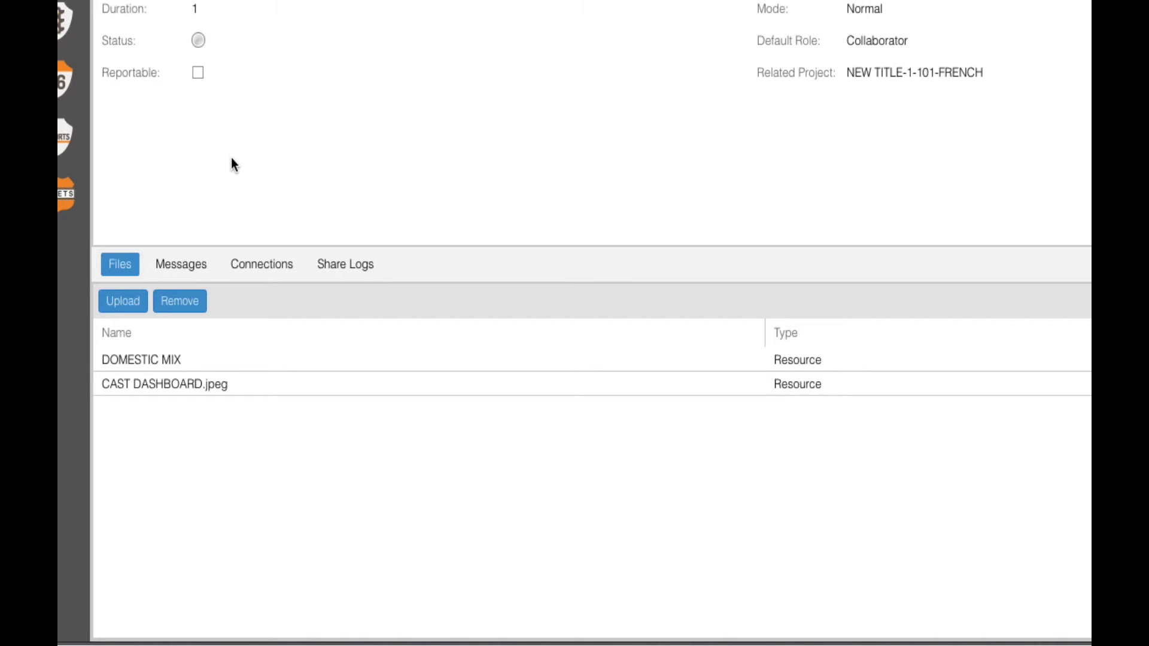
Step: Show NEW TASK's Share Logs, listing Project Viewer, Assignee and Task Owner entries
{"action": "left_click", "coordinate": [346, 267]}
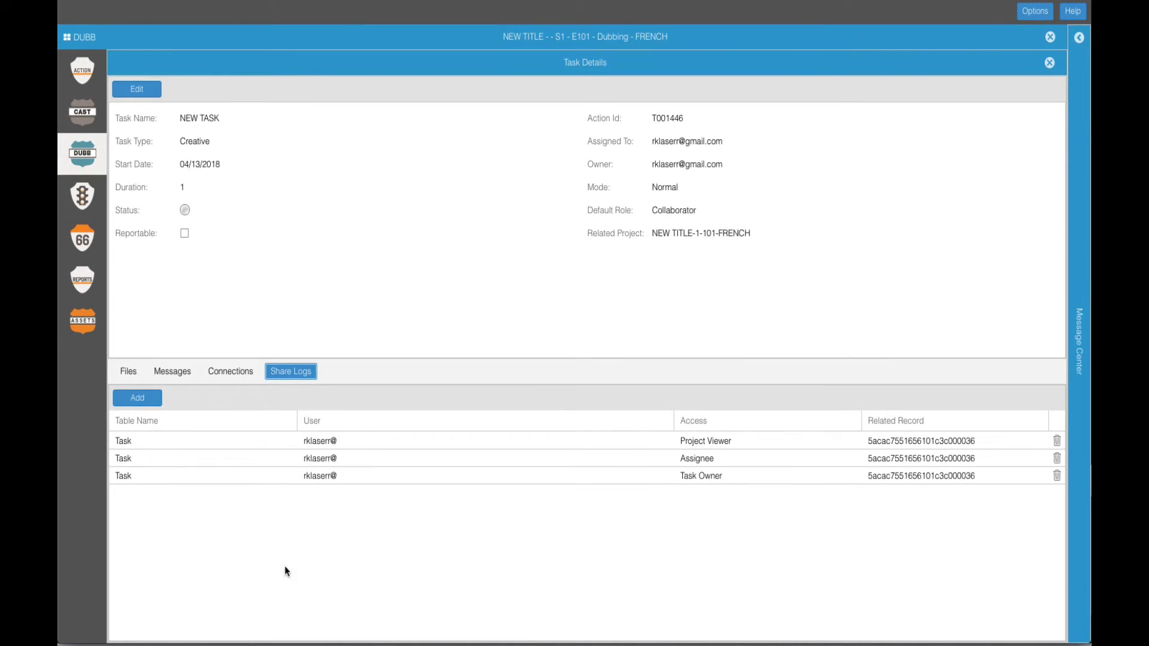
Step: Add a share entry giving the team member Task Follower permission on NEW TASK
{"action": "left_click", "coordinate": [150, 397]}
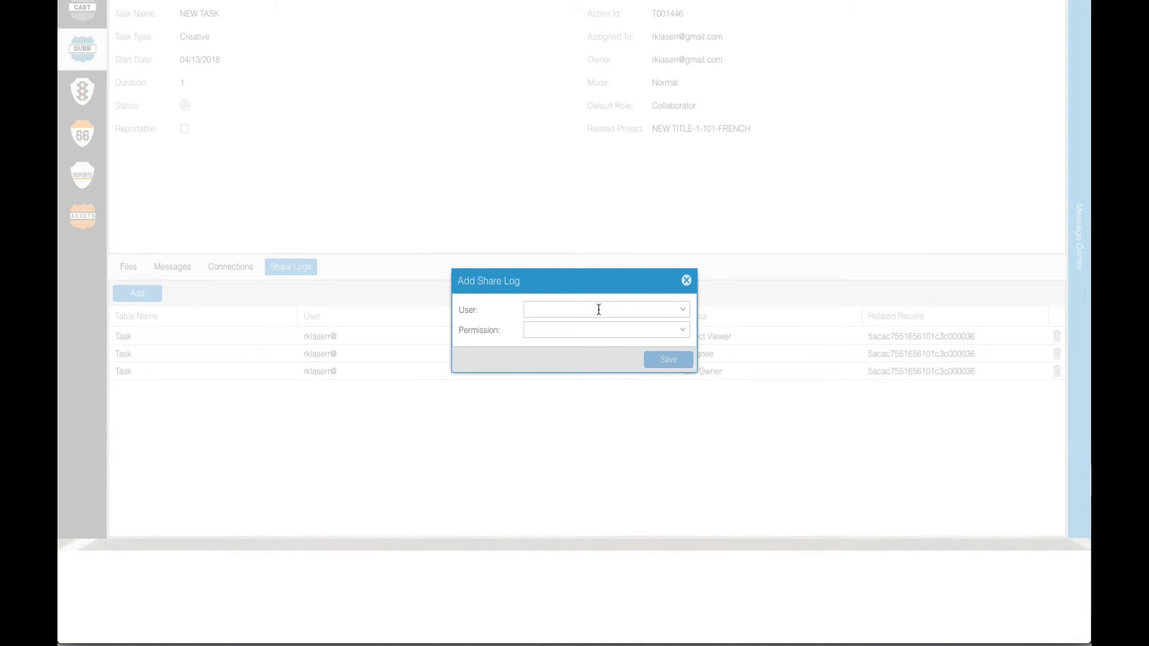
{"action": "left_click", "coordinate": [682, 311]}
{"action": "left_click", "coordinate": [662, 331]}
{"action": "left_click", "coordinate": [681, 330]}
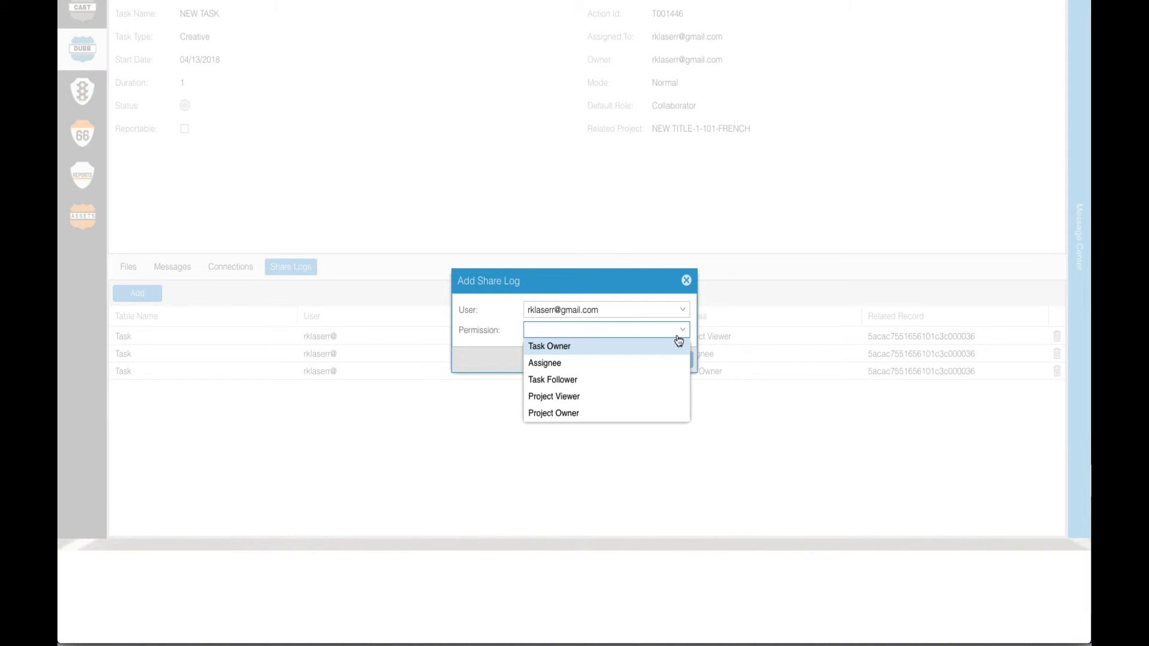
{"action": "left_click", "coordinate": [664, 381]}
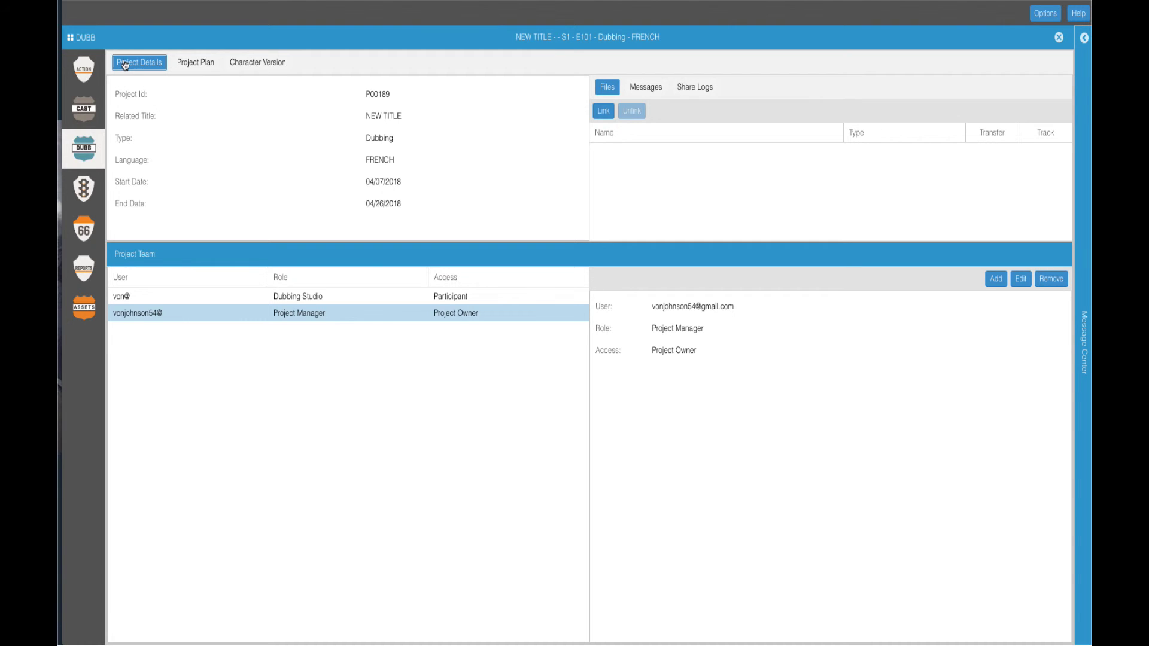
Step: Submit a file link set to Season hierarchy, uploading to the FRENCH language
{"action": "left_click", "coordinate": [606, 112]}
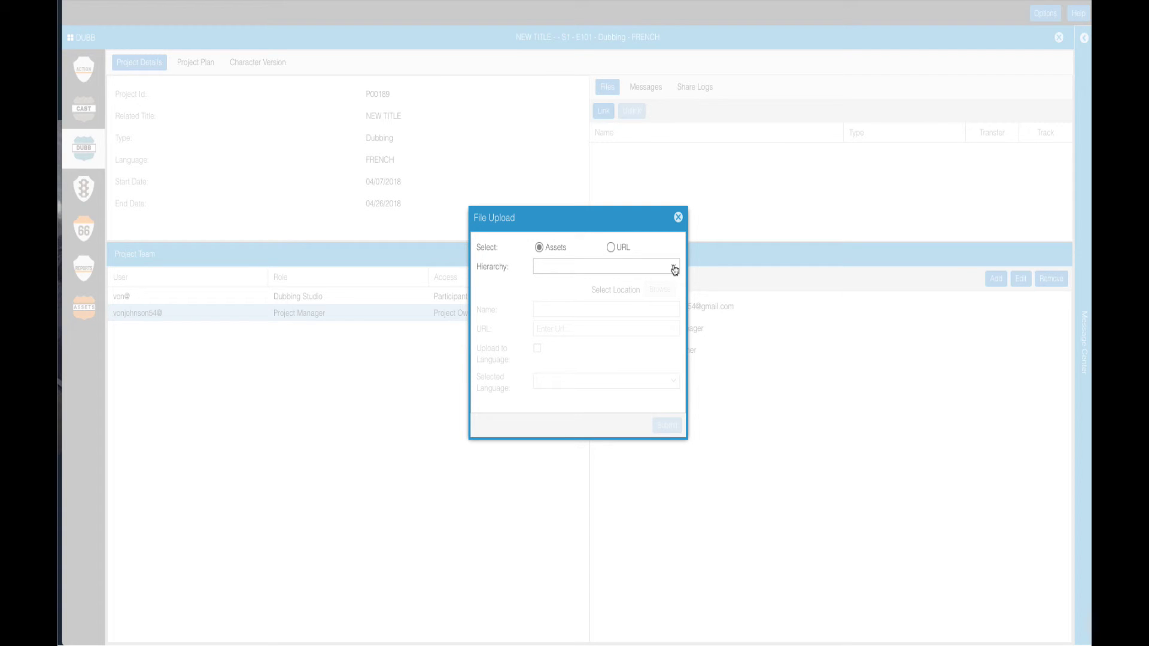
{"action": "left_click", "coordinate": [675, 269]}
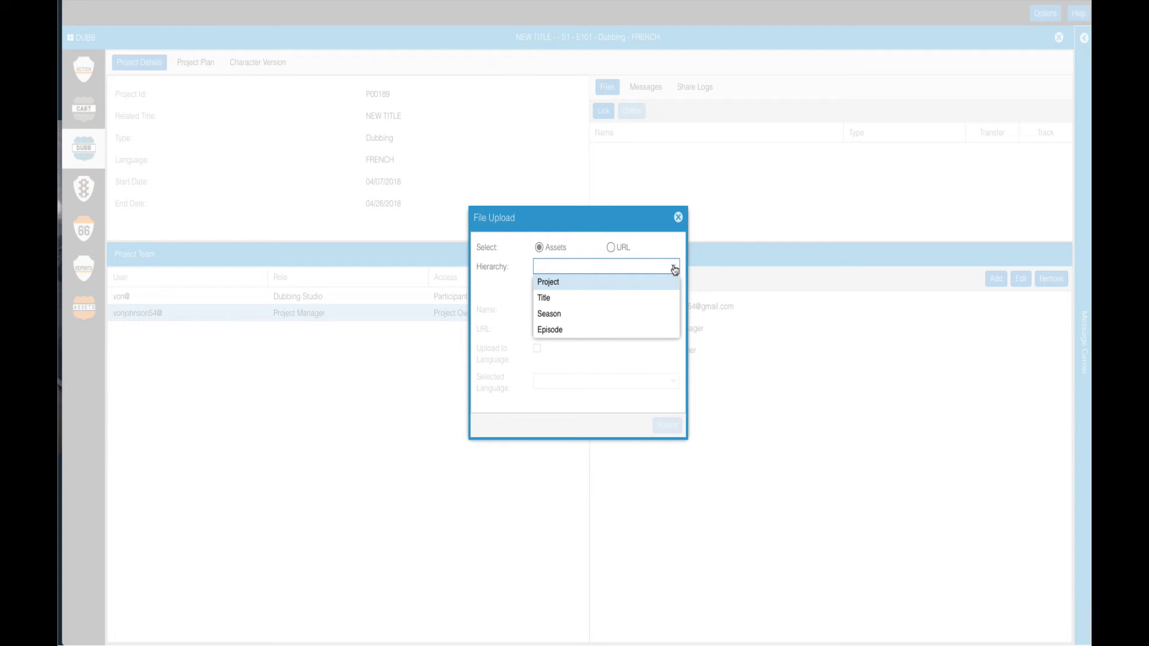
{"action": "left_click", "coordinate": [628, 318]}
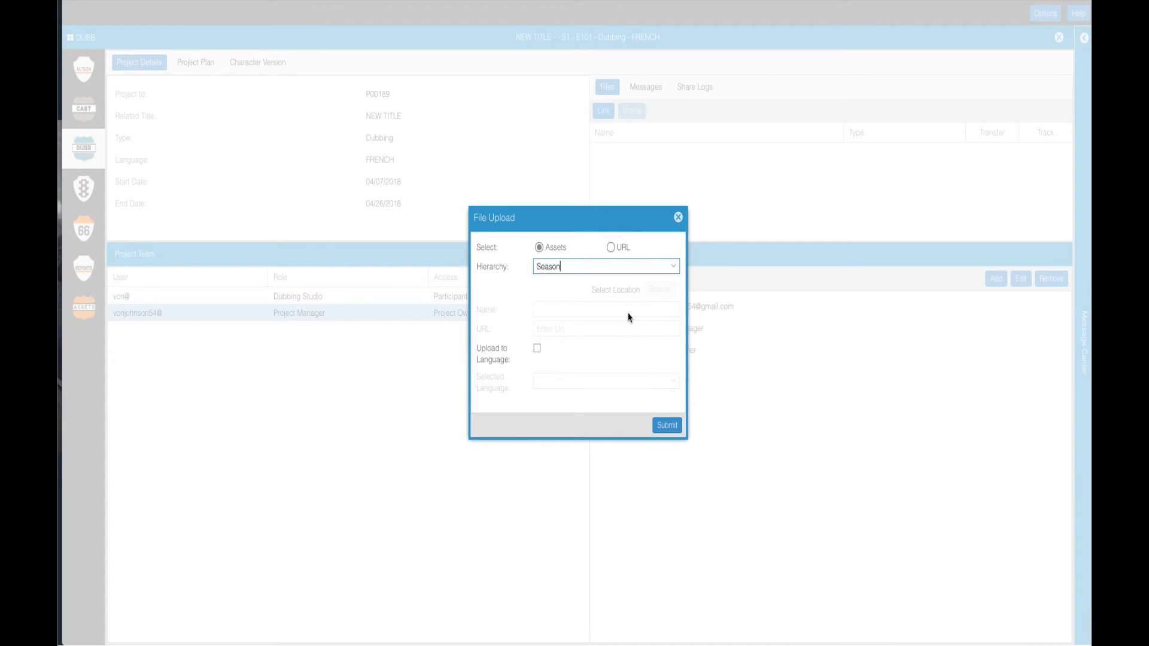
{"action": "left_click", "coordinate": [674, 269]}
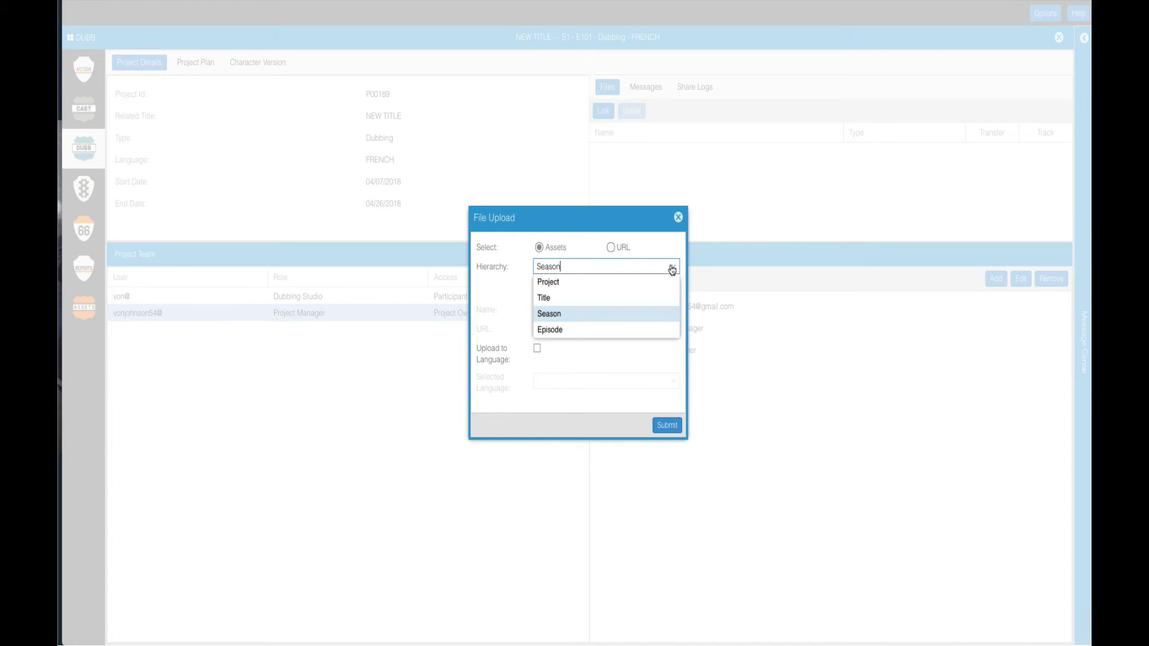
{"action": "left_click", "coordinate": [577, 315]}
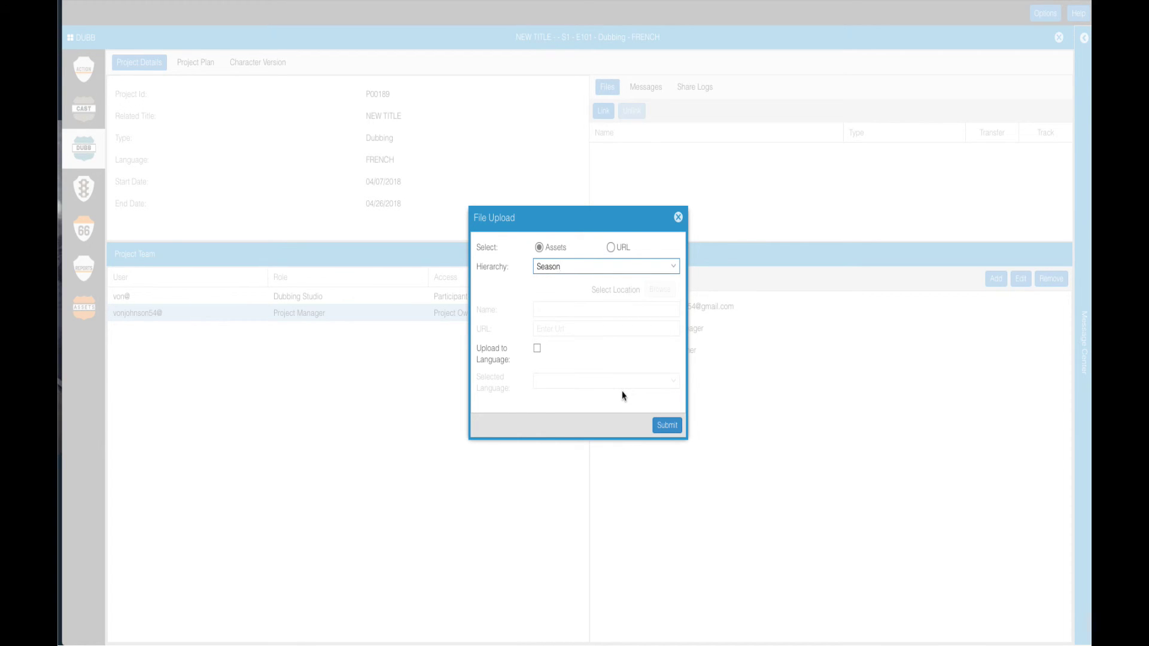
{"action": "left_click", "coordinate": [537, 349]}
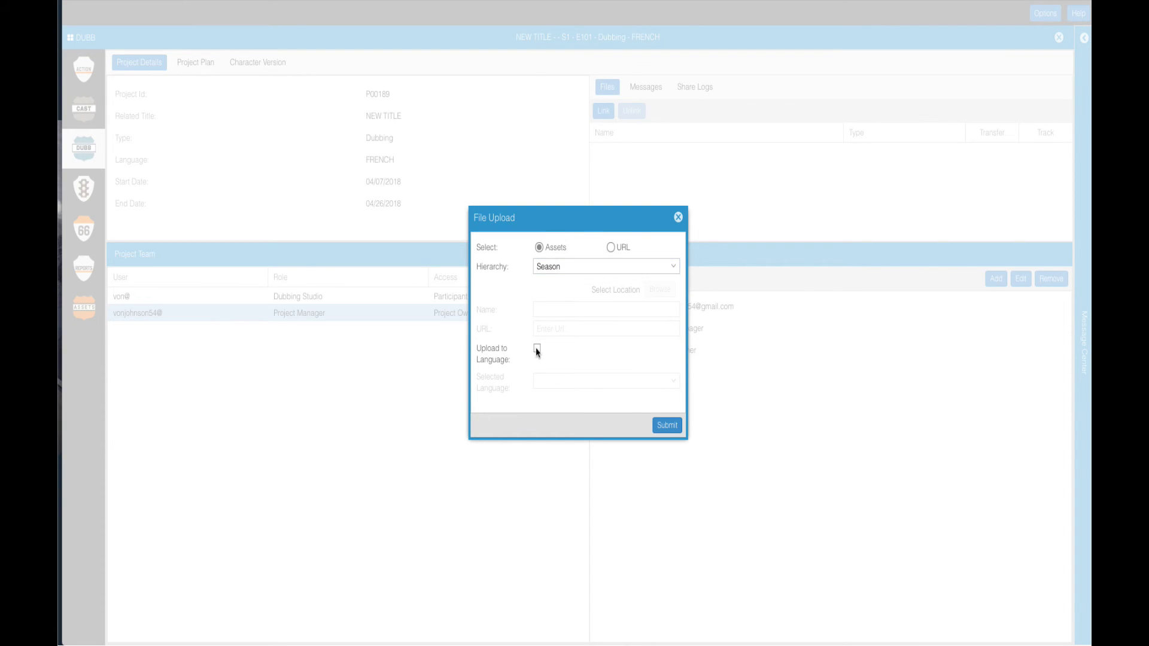
{"action": "left_click", "coordinate": [676, 384]}
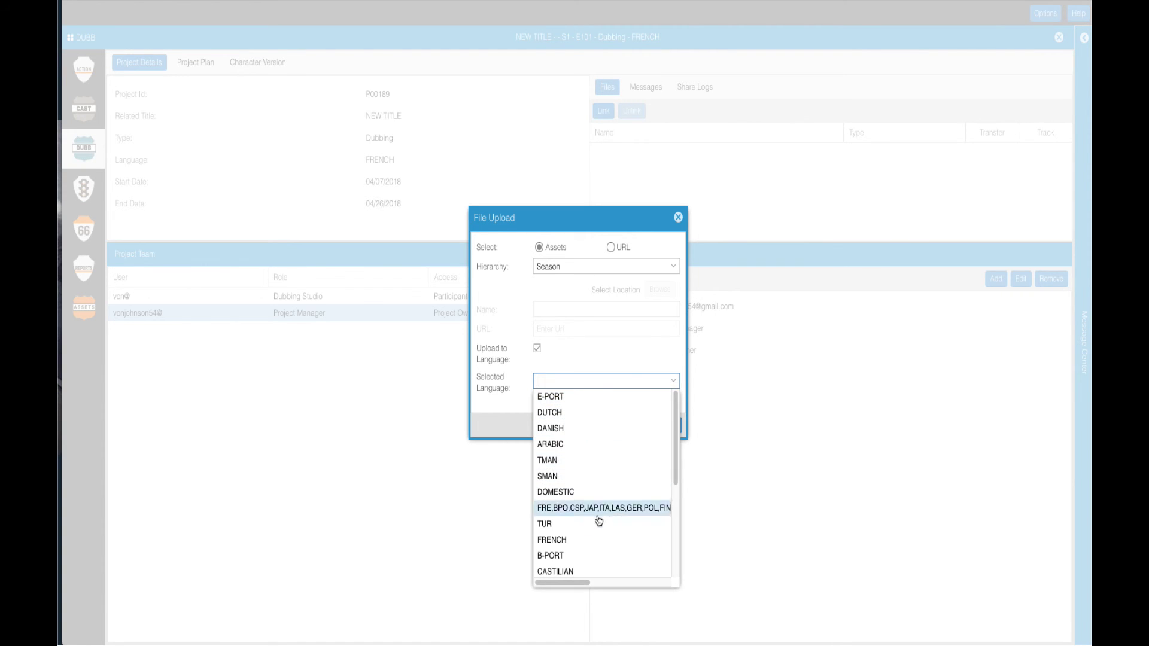
{"action": "left_click", "coordinate": [591, 540]}
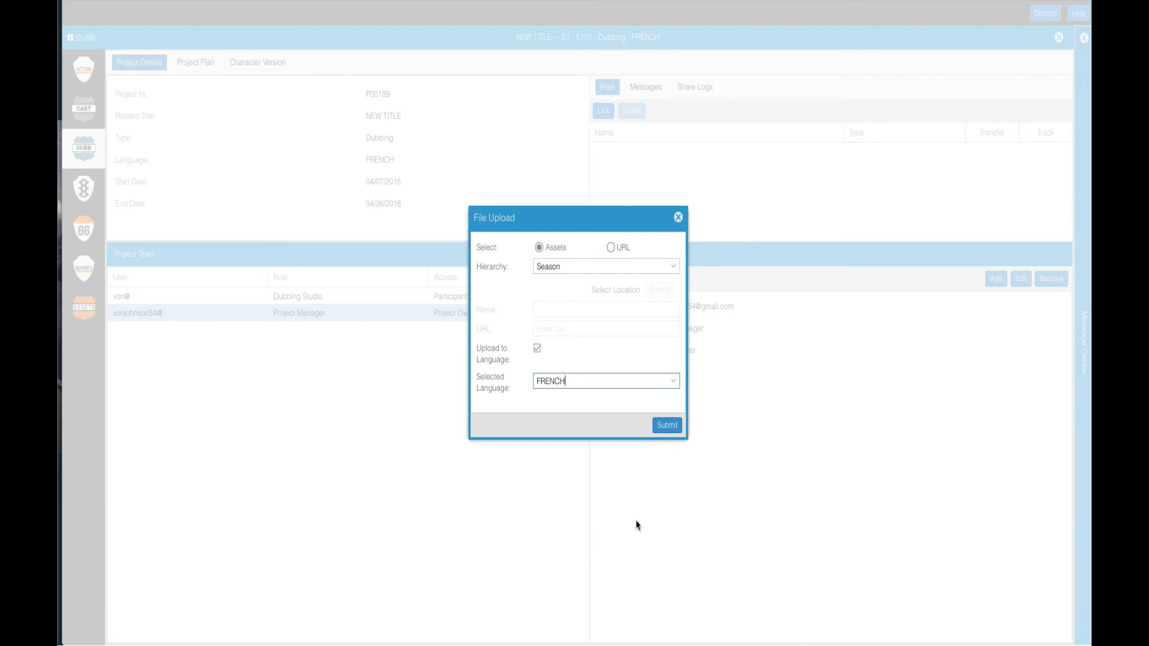
{"action": "left_click", "coordinate": [674, 429]}
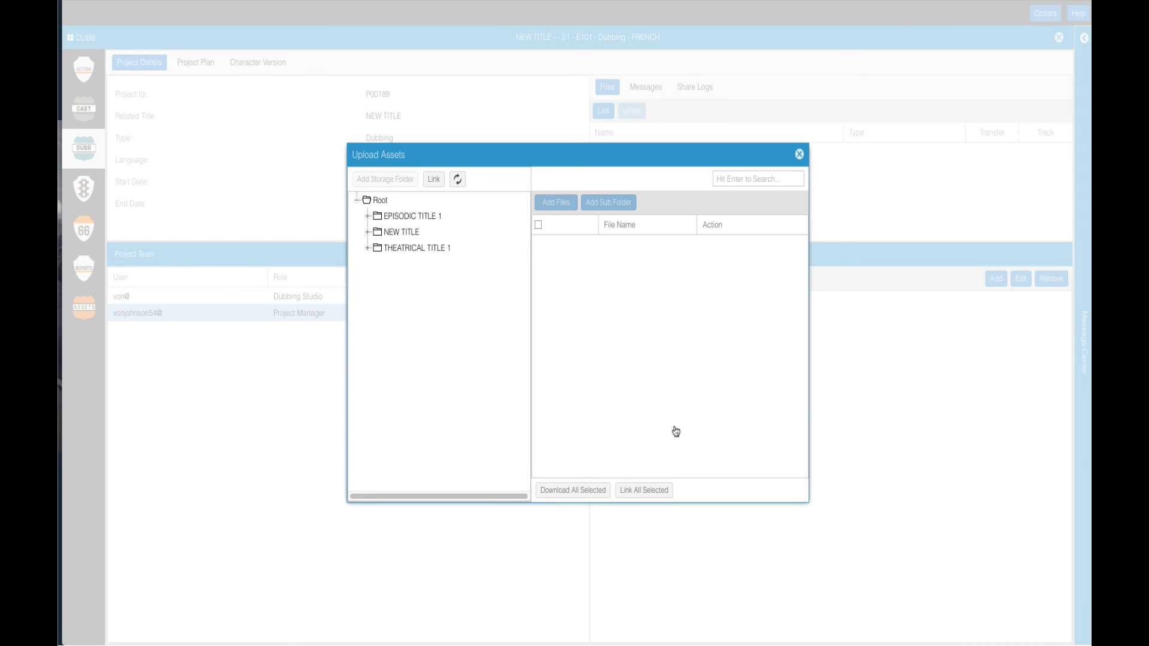
Step: Link the DOMESTIC MIX folder under NEW TITLE > AUDIO to the project
{"action": "left_click", "coordinate": [368, 232]}
{"action": "left_click", "coordinate": [378, 249]}
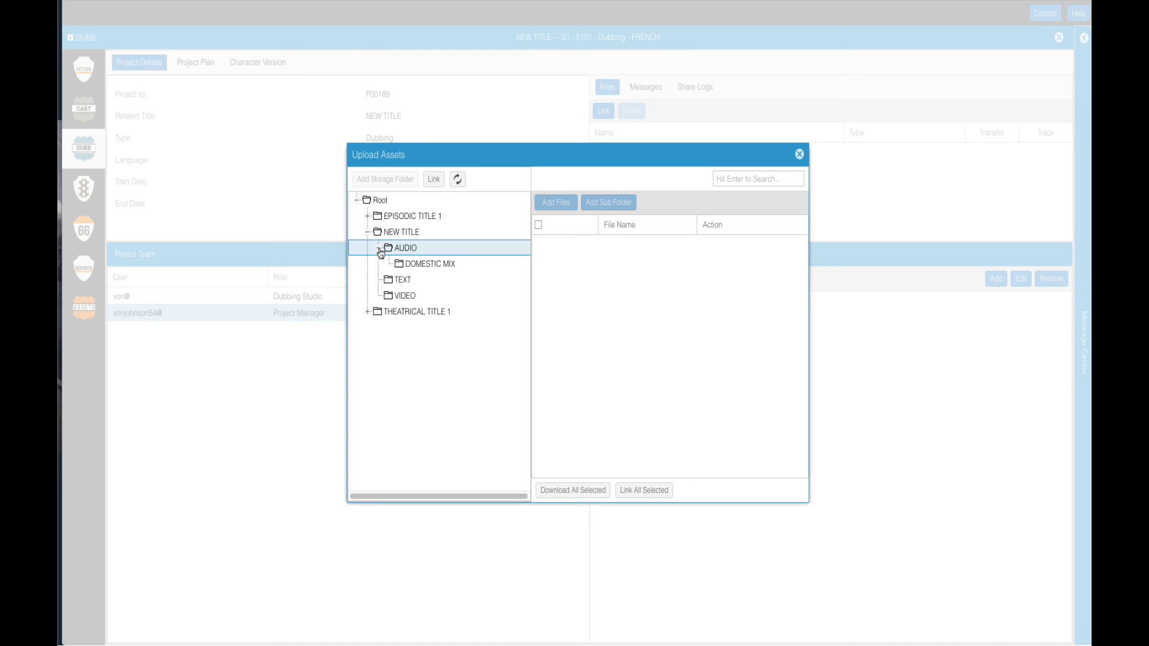
{"action": "left_click", "coordinate": [419, 263]}
{"action": "left_click", "coordinate": [434, 179]}
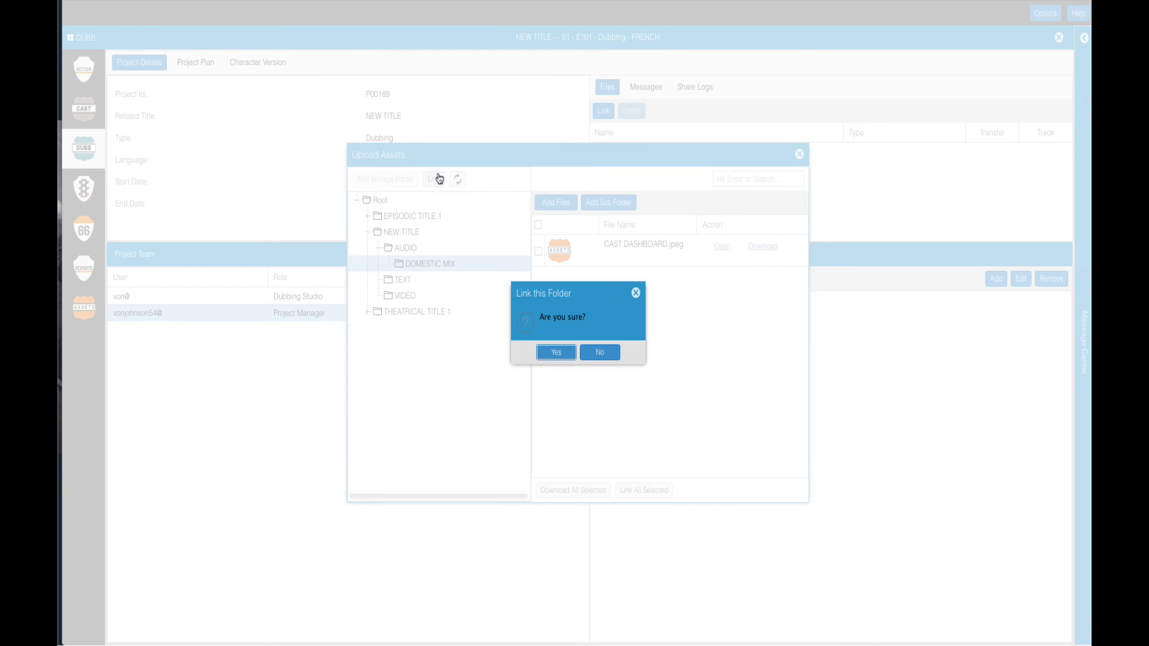
{"action": "left_click", "coordinate": [557, 352]}
{"action": "left_click", "coordinate": [578, 347]}
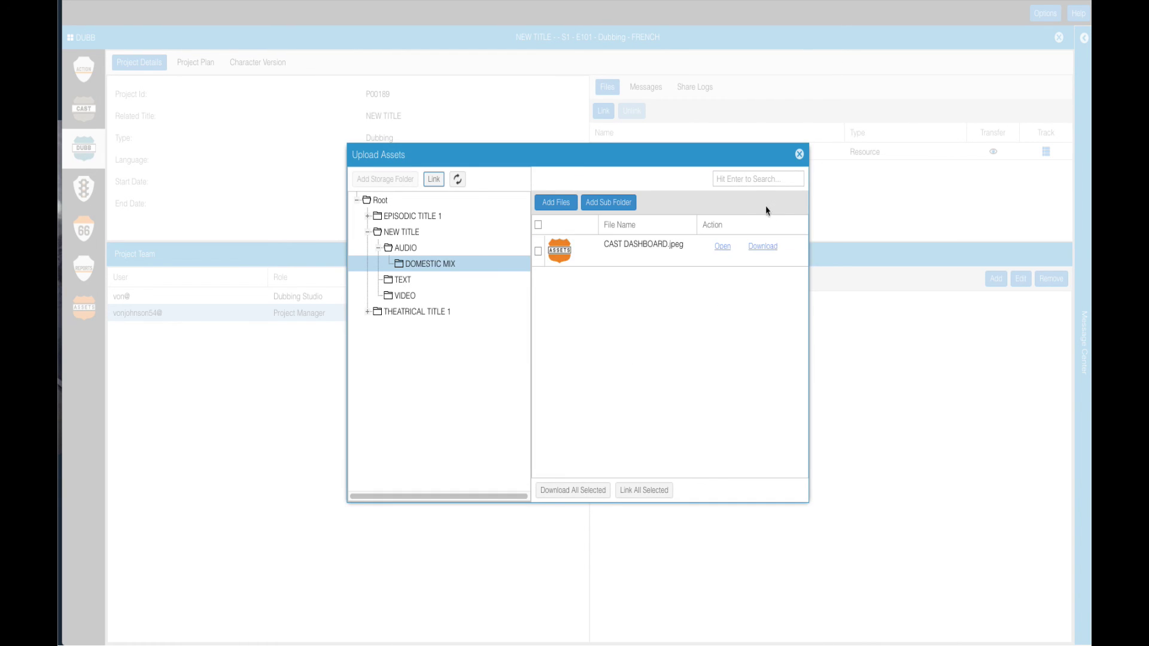
Step: Link CAST DASHBOARD.jpeg to the project and close the asset browser
{"action": "left_click", "coordinate": [649, 258]}
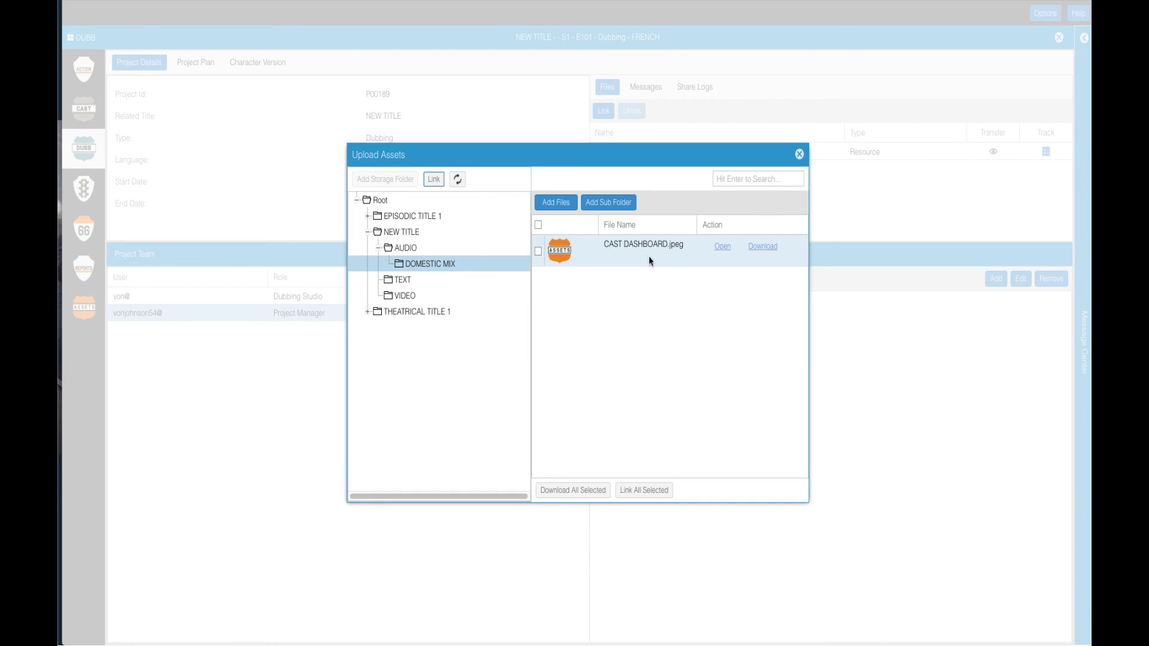
{"action": "left_click", "coordinate": [646, 490]}
{"action": "left_click", "coordinate": [555, 352]}
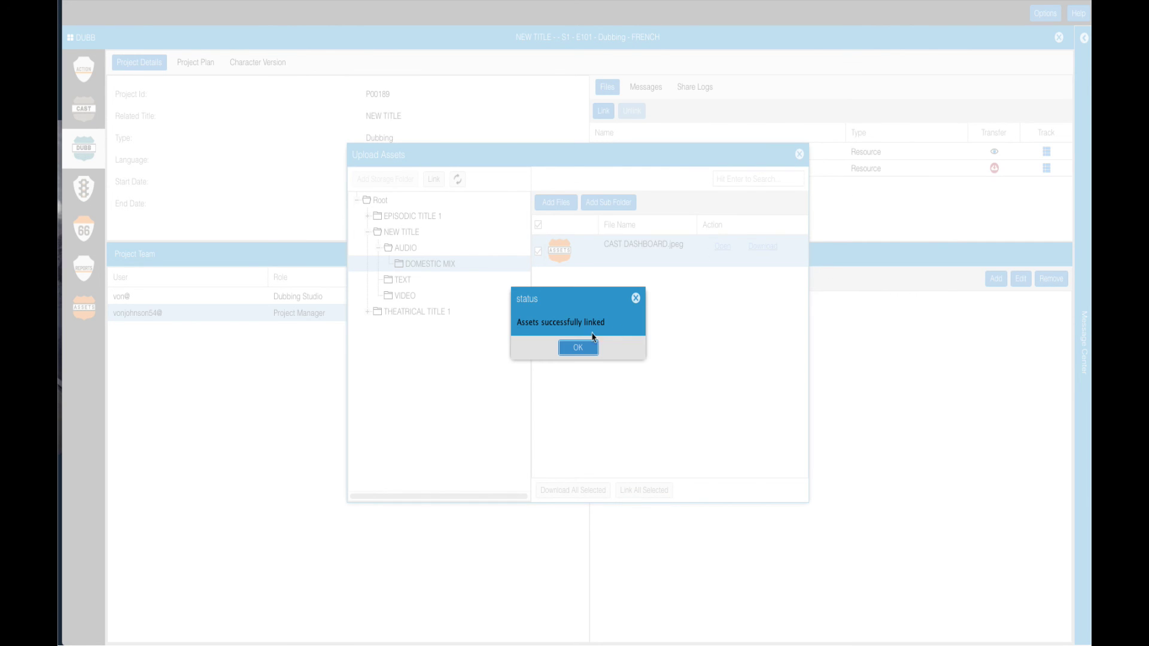
{"action": "left_click", "coordinate": [594, 339]}
{"action": "left_click", "coordinate": [799, 154]}
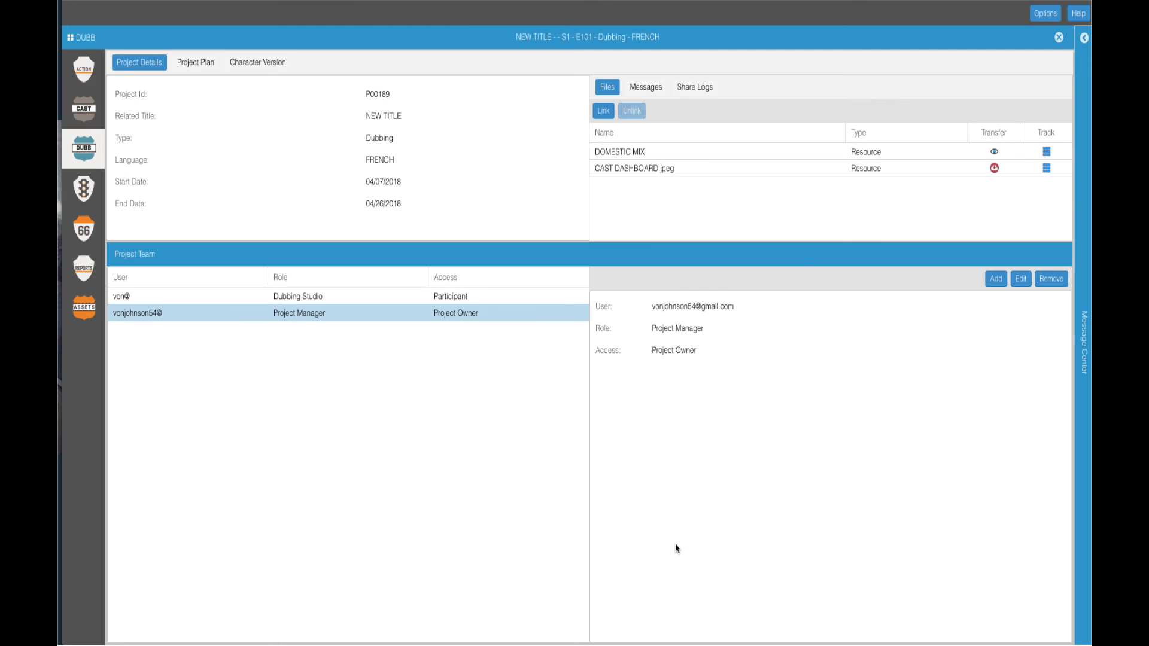